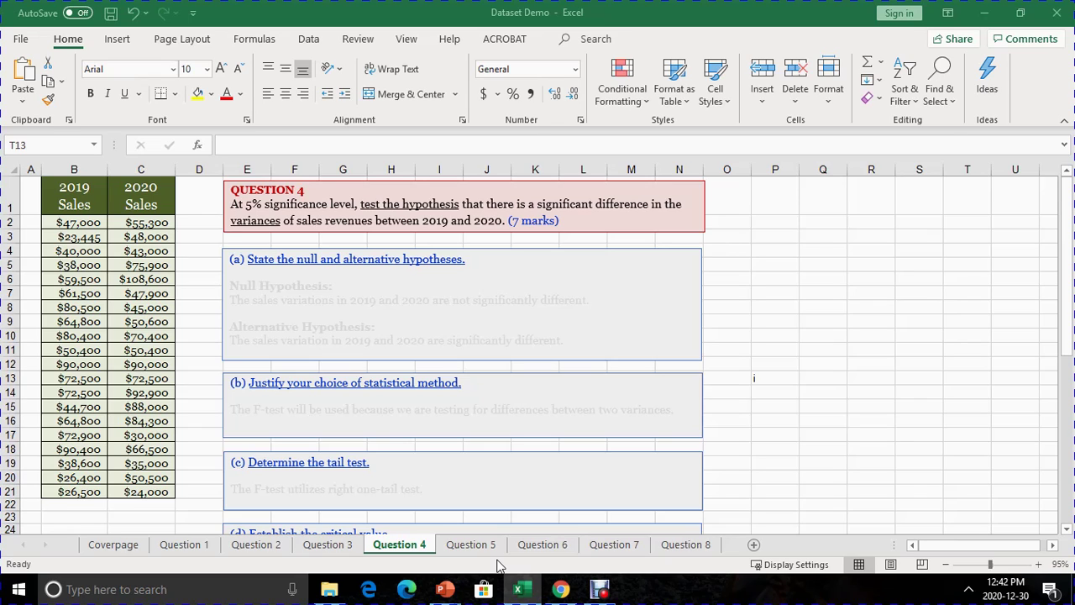
Review the 2019 and 2020 sales columns by selecting each range
{"action": "left_click", "coordinate": [72, 378]}
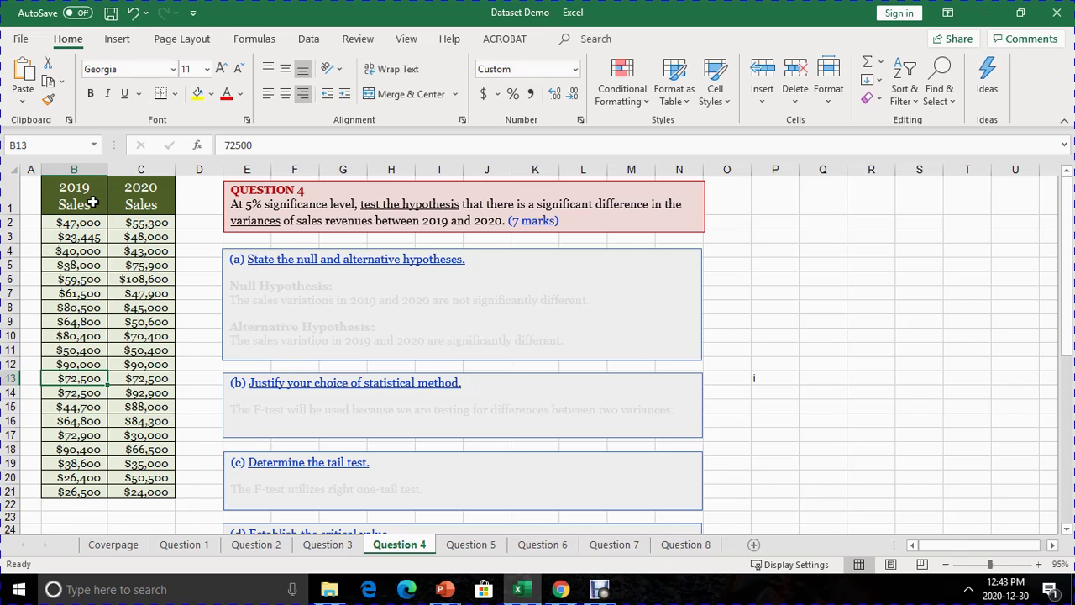
{"action": "left_click_drag", "start_coordinate": [87, 199], "coordinate": [84, 487]}
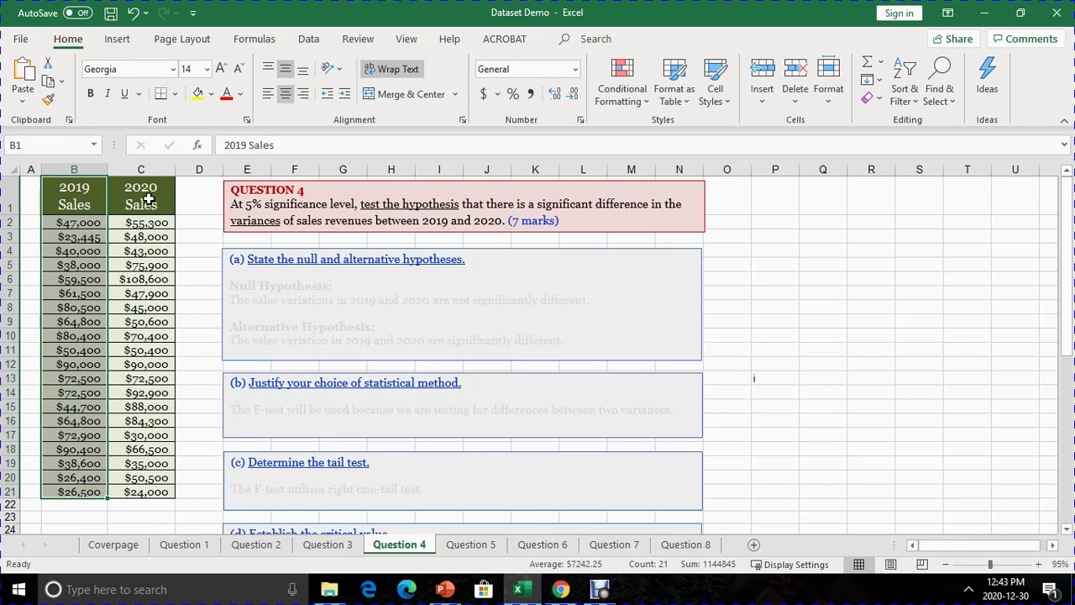
{"action": "left_click_drag", "start_coordinate": [148, 199], "coordinate": [141, 486]}
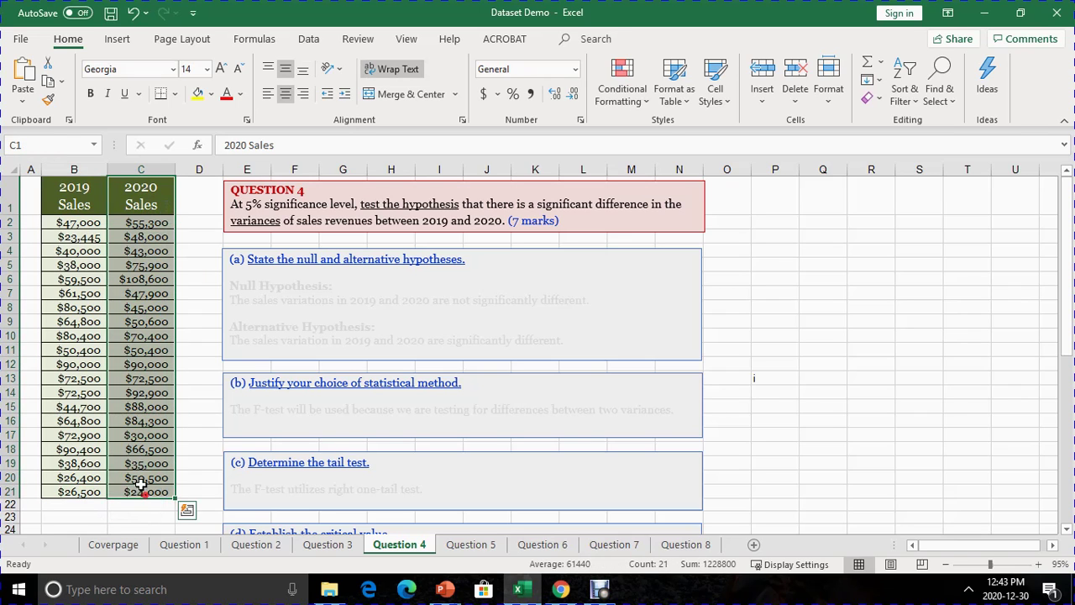
{"action": "left_click", "coordinate": [90, 392]}
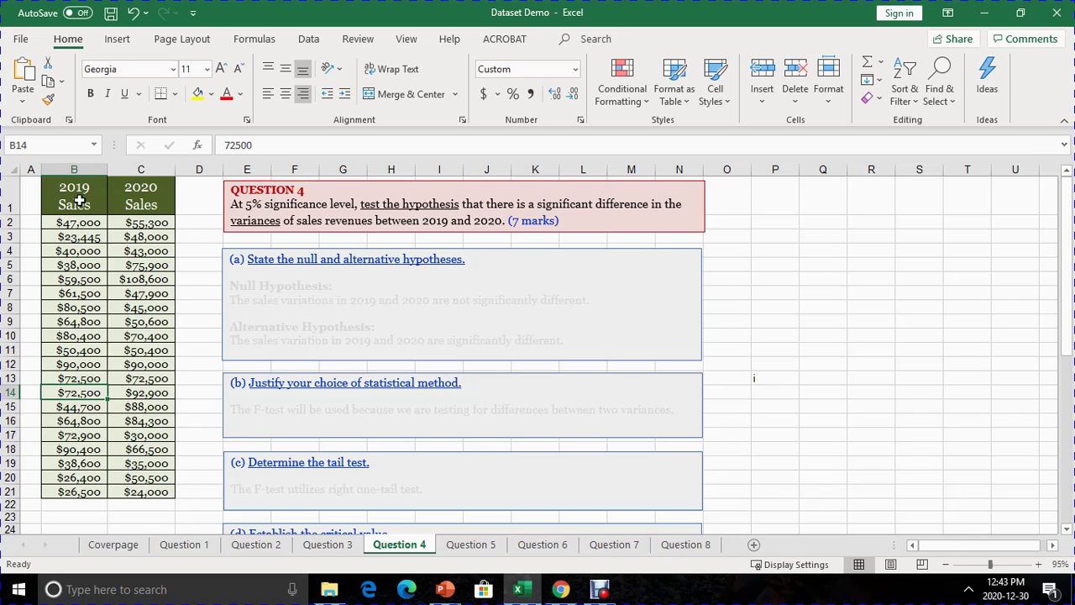
{"action": "left_click_drag", "start_coordinate": [78, 197], "coordinate": [82, 492]}
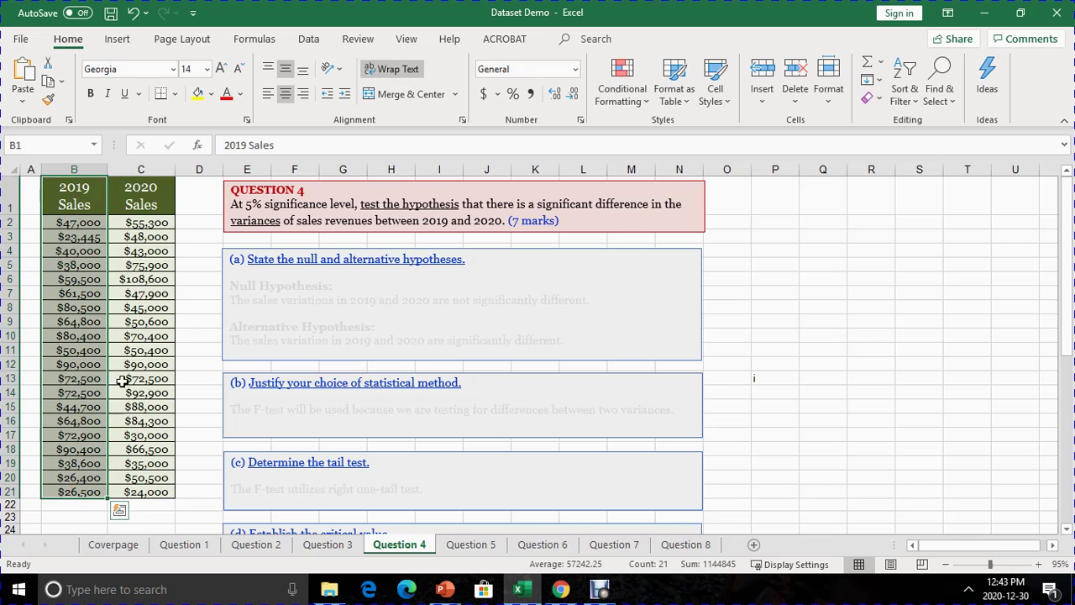
{"action": "left_click", "coordinate": [143, 186]}
{"action": "left_click_drag", "start_coordinate": [143, 186], "coordinate": [136, 492]}
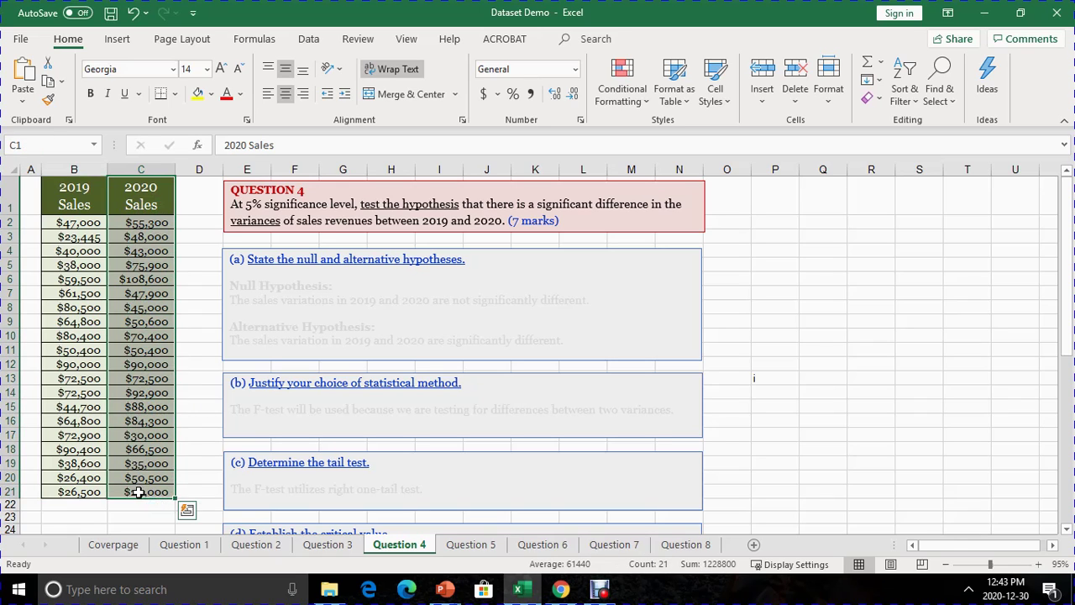
{"action": "left_click", "coordinate": [141, 393]}
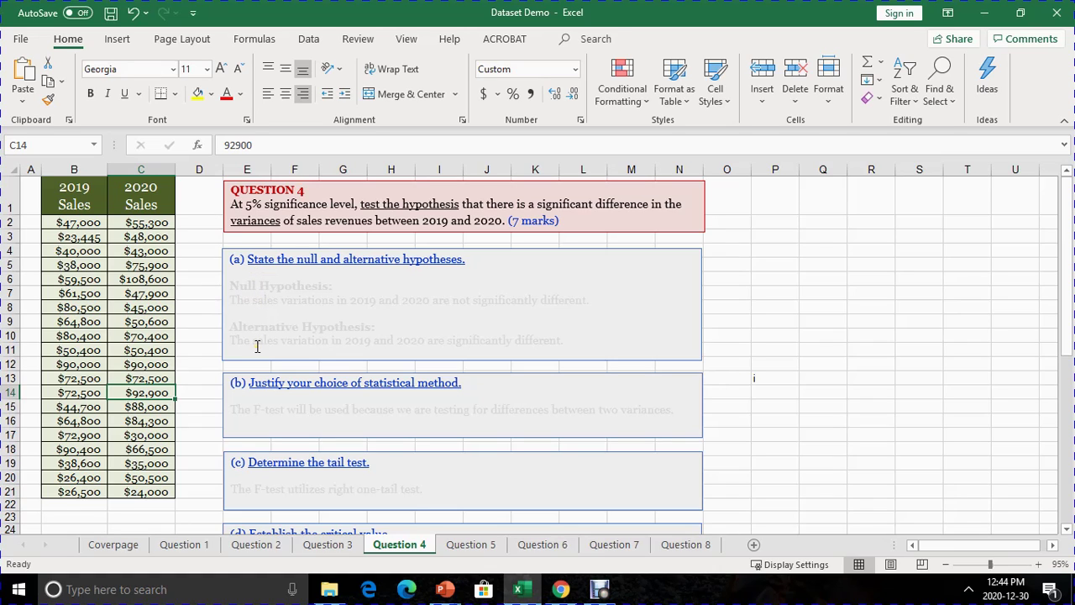
Recolour the null and alternative hypothesis answers in box (a) black
{"action": "left_click_drag", "start_coordinate": [570, 351], "coordinate": [233, 280]}
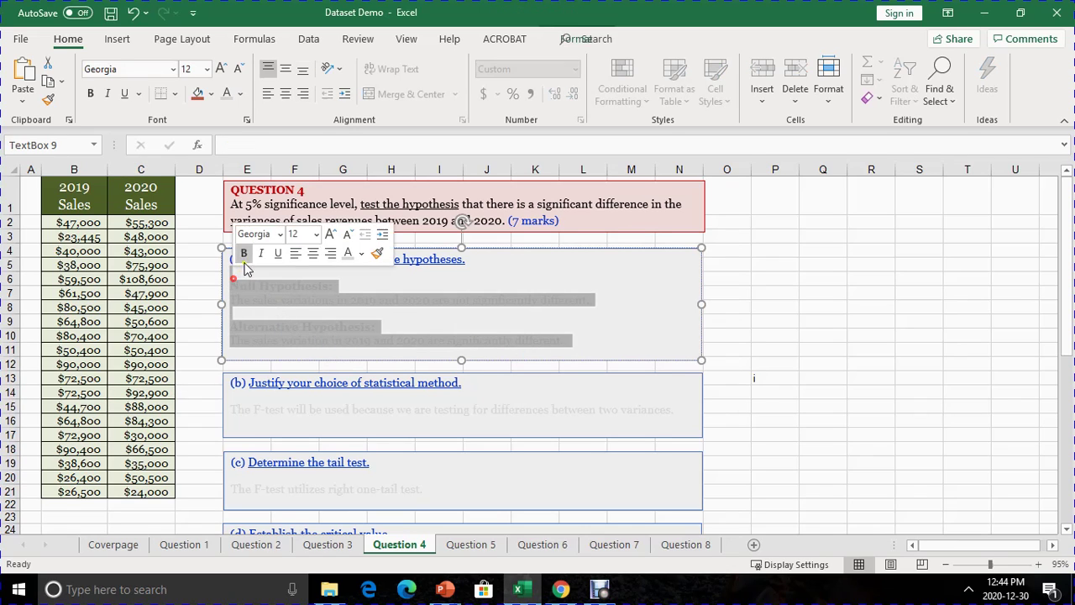
{"action": "left_click", "coordinate": [239, 94]}
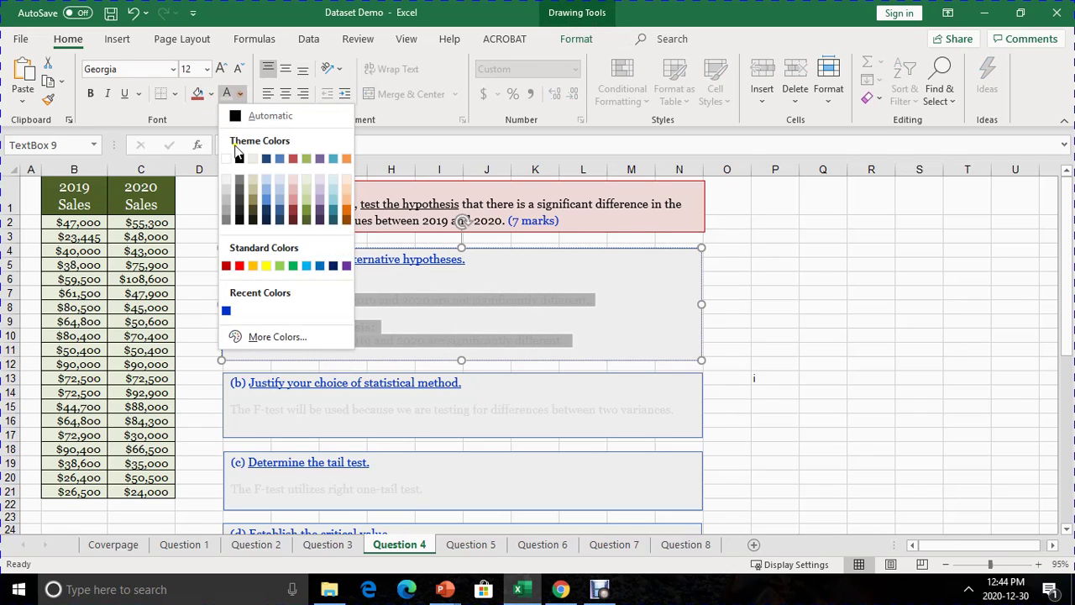
{"action": "left_click", "coordinate": [238, 153]}
{"action": "left_click", "coordinate": [284, 314]}
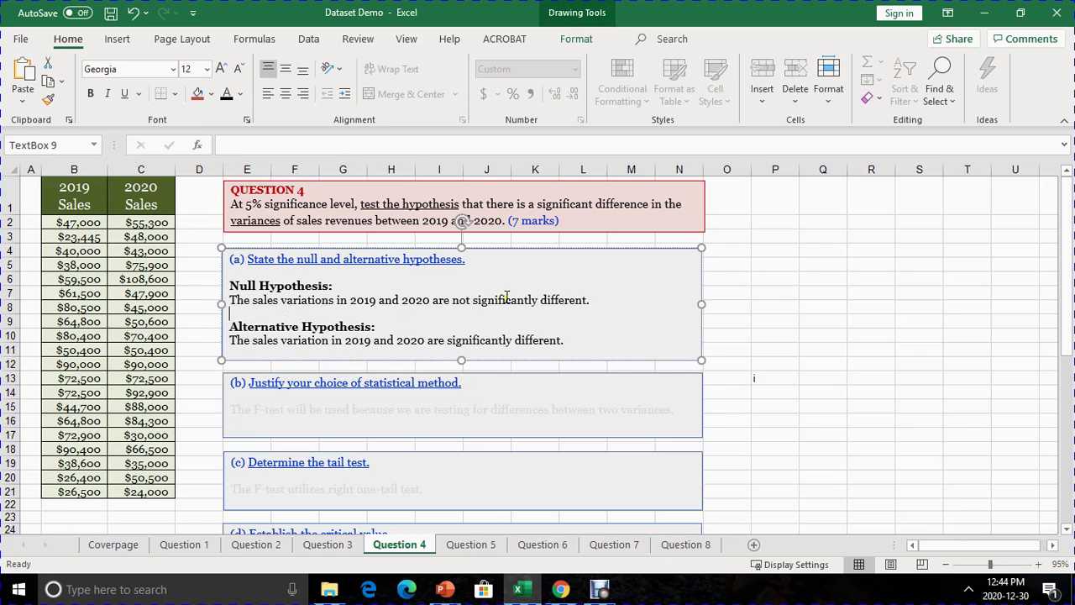
{"action": "left_click", "coordinate": [744, 317]}
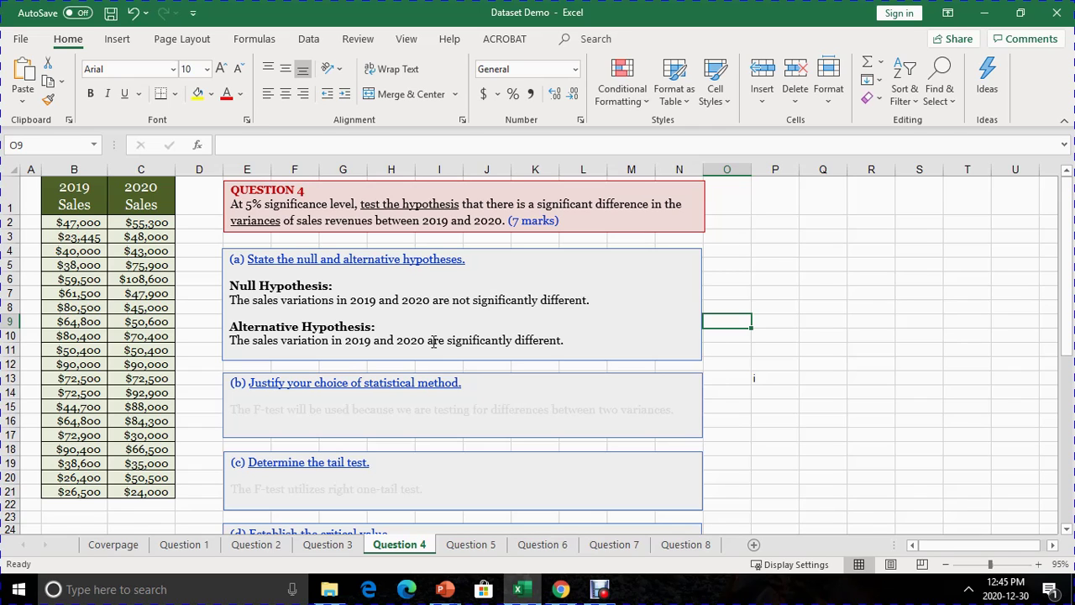
{"action": "scroll", "coordinate": [284, 372], "scroll_direction": "down", "scroll_amount": 1}
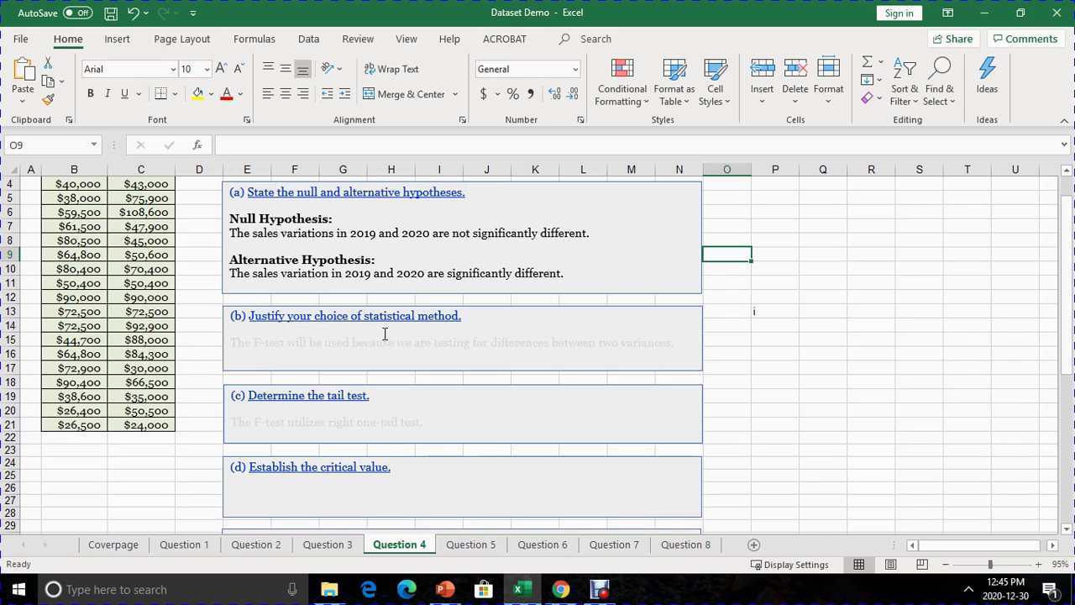
Make the box (b) answer, that the F-test compares two variances, black
{"action": "left_click", "coordinate": [663, 340]}
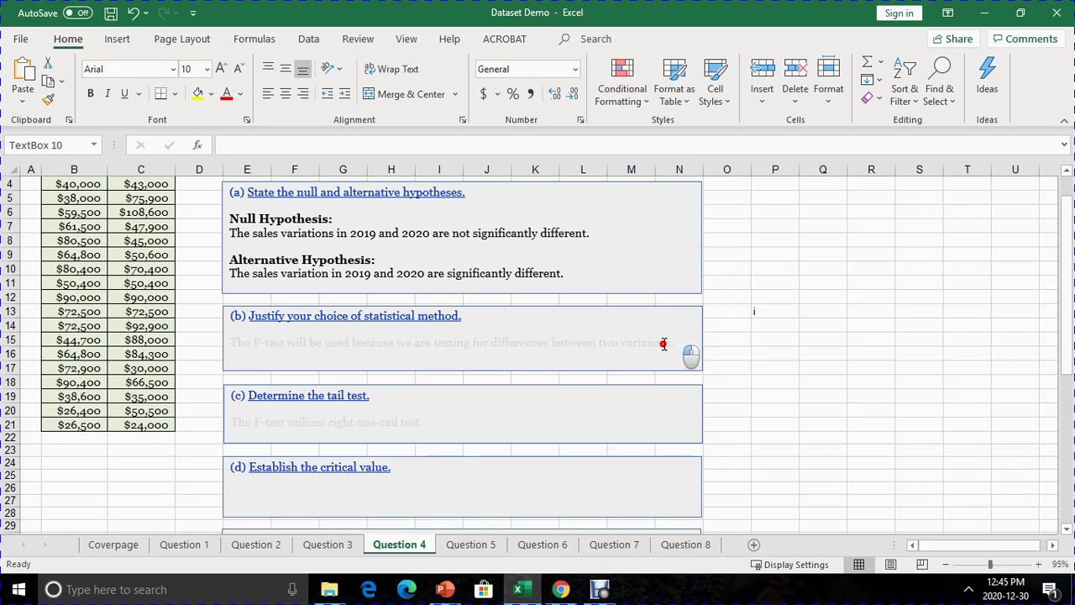
{"action": "left_click_drag", "start_coordinate": [518, 370], "coordinate": [238, 343]}
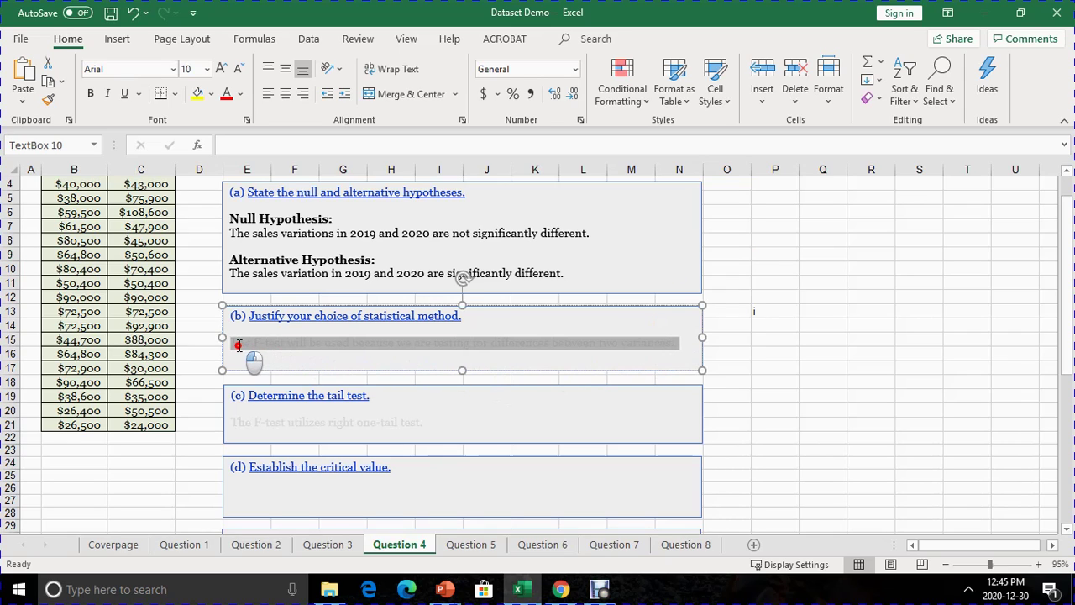
{"action": "left_click", "coordinate": [226, 94]}
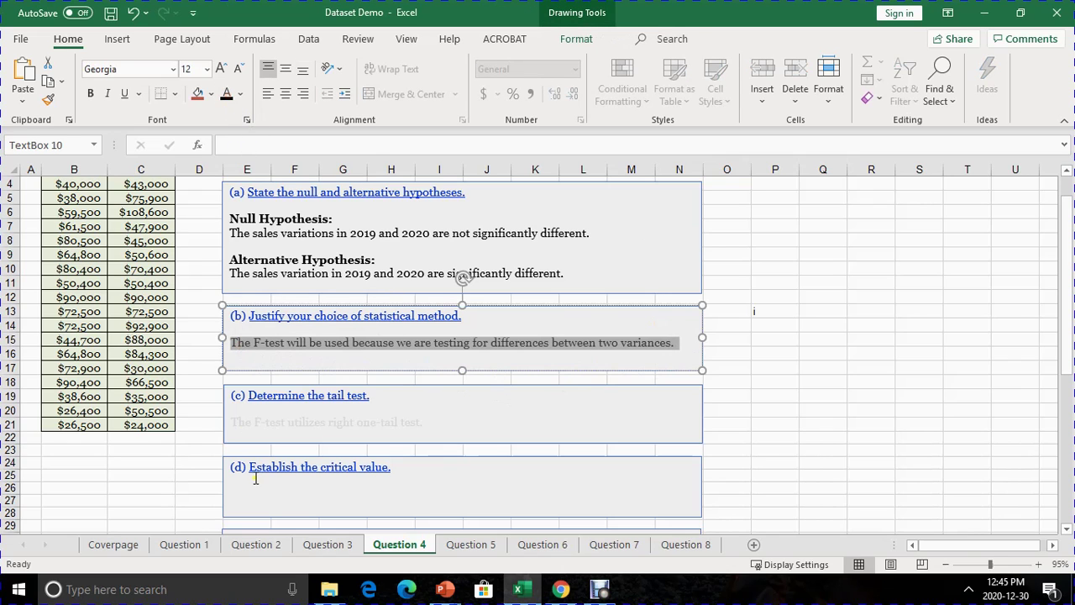
{"action": "scroll", "coordinate": [261, 475], "scroll_direction": "up", "scroll_amount": 1}
{"action": "left_click", "coordinate": [296, 434]}
{"action": "left_click", "coordinate": [786, 420]}
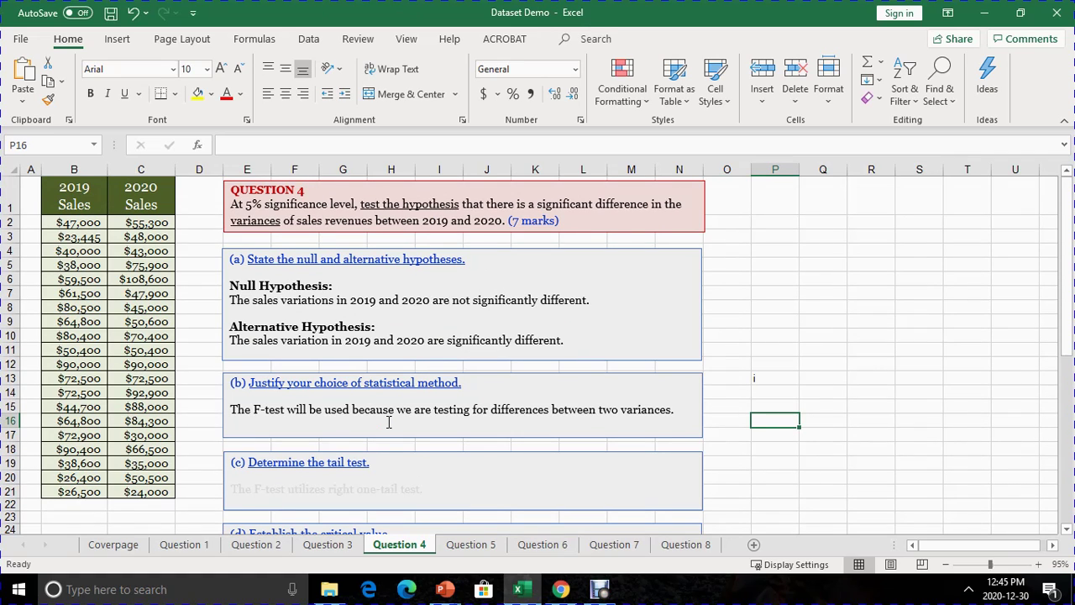
{"action": "scroll", "coordinate": [399, 420], "scroll_direction": "down", "scroll_amount": 1}
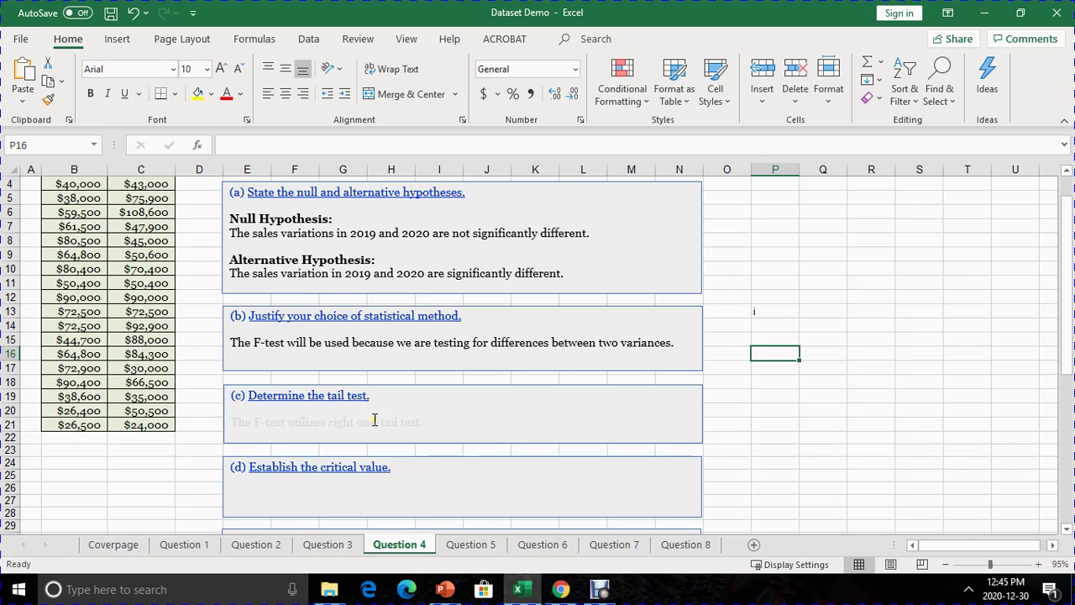
Make the right one-tail test answer in box (c) black
{"action": "left_click_drag", "start_coordinate": [435, 431], "coordinate": [231, 433]}
{"action": "left_click", "coordinate": [228, 92]}
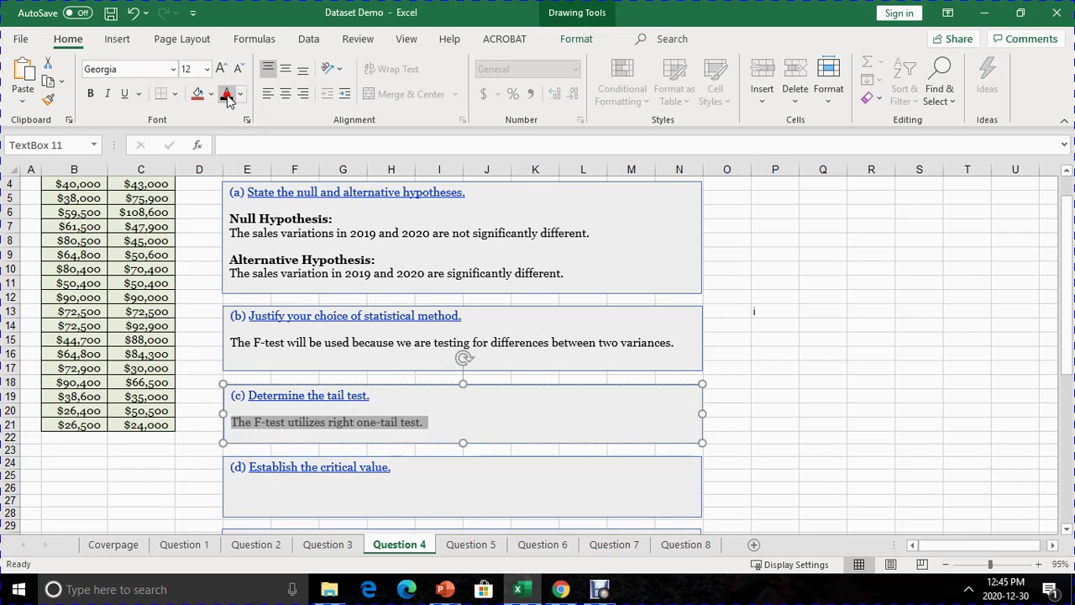
{"action": "left_click", "coordinate": [422, 422]}
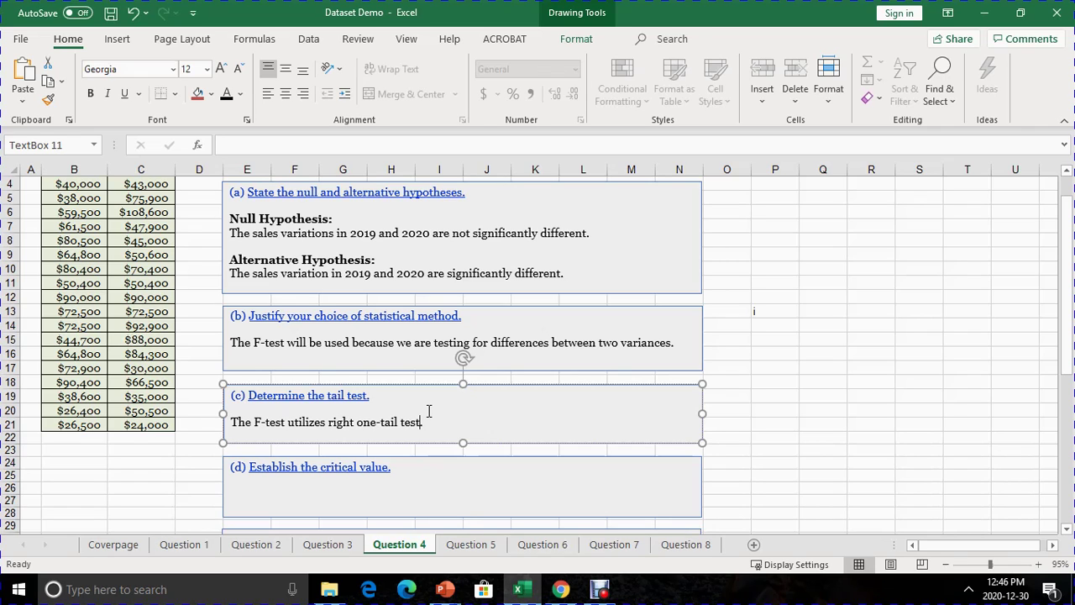
{"action": "scroll", "coordinate": [430, 428], "scroll_direction": "down", "scroll_amount": 3}
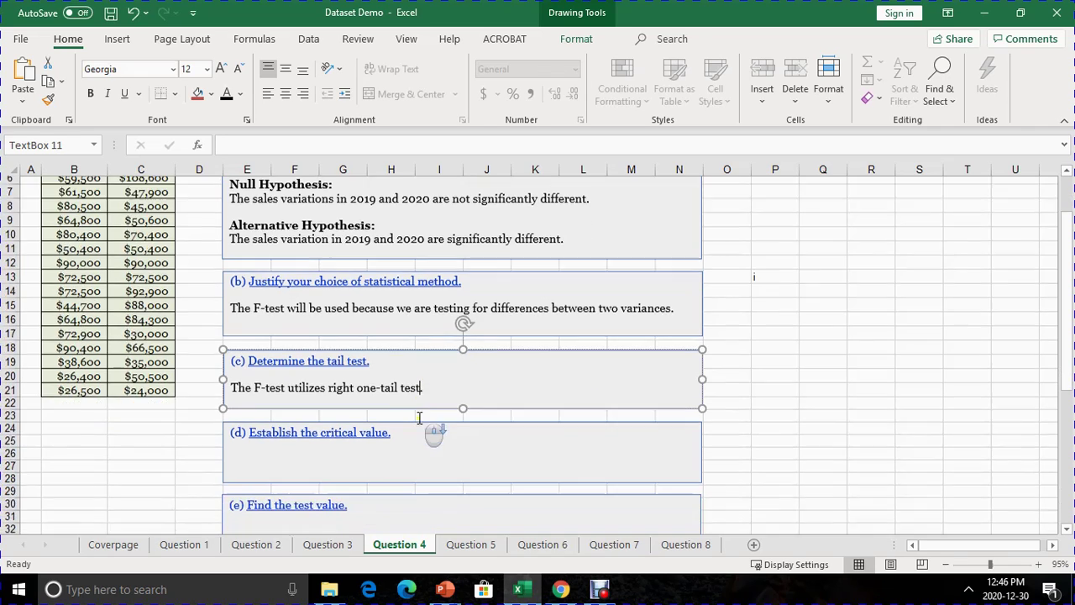
Check boxes (d) and (e), then select cell B23 below the 2019 sales
{"action": "left_click", "coordinate": [367, 373]}
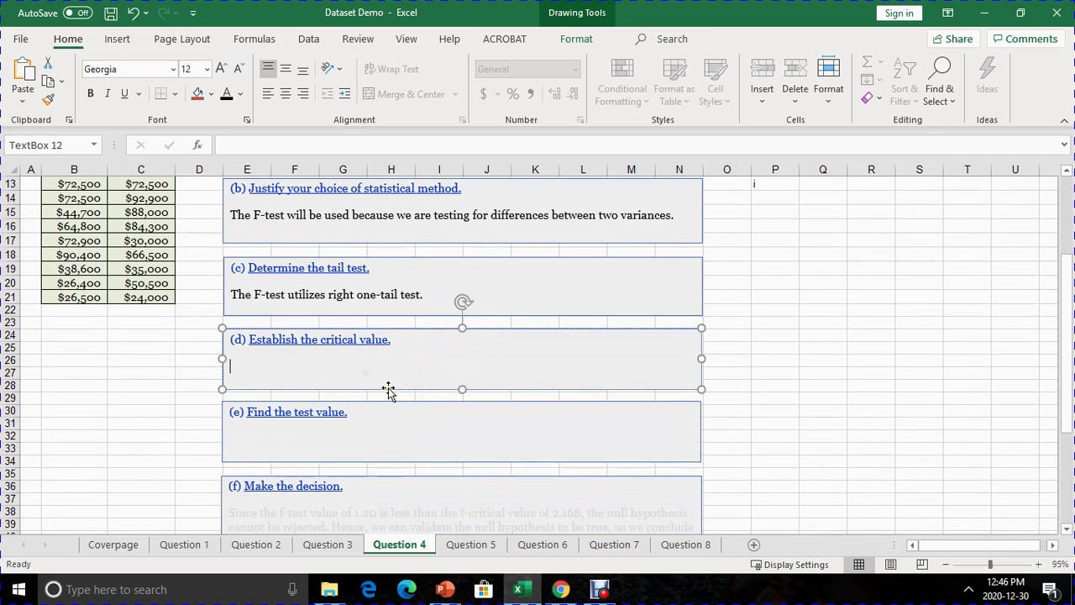
{"action": "scroll", "coordinate": [389, 389], "scroll_direction": "down", "scroll_amount": 1}
{"action": "left_click", "coordinate": [313, 387]}
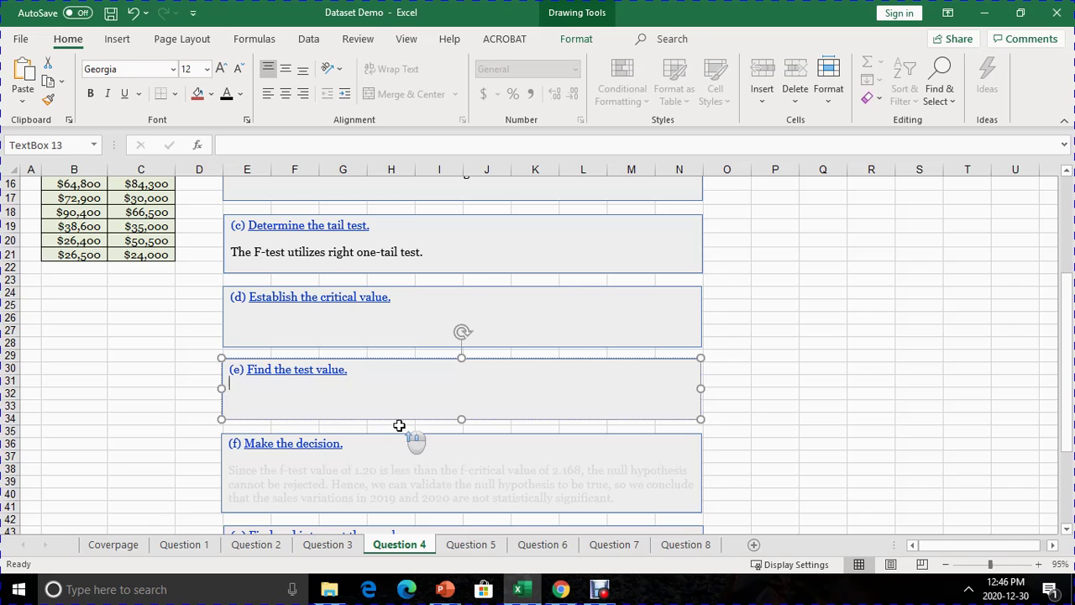
{"action": "scroll", "coordinate": [400, 425], "scroll_direction": "up", "scroll_amount": 5}
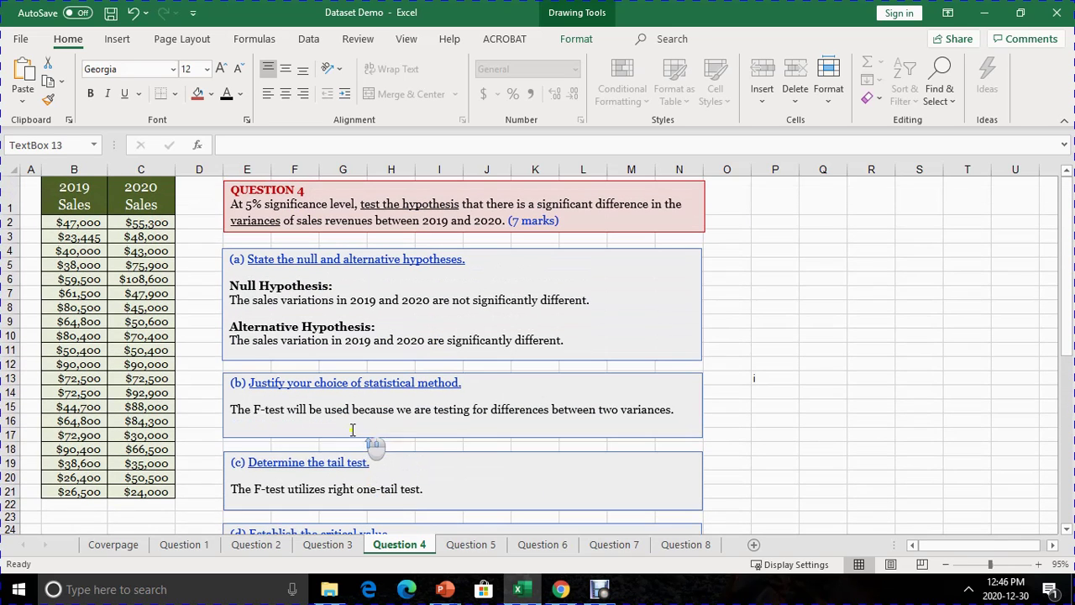
{"action": "left_click", "coordinate": [86, 514]}
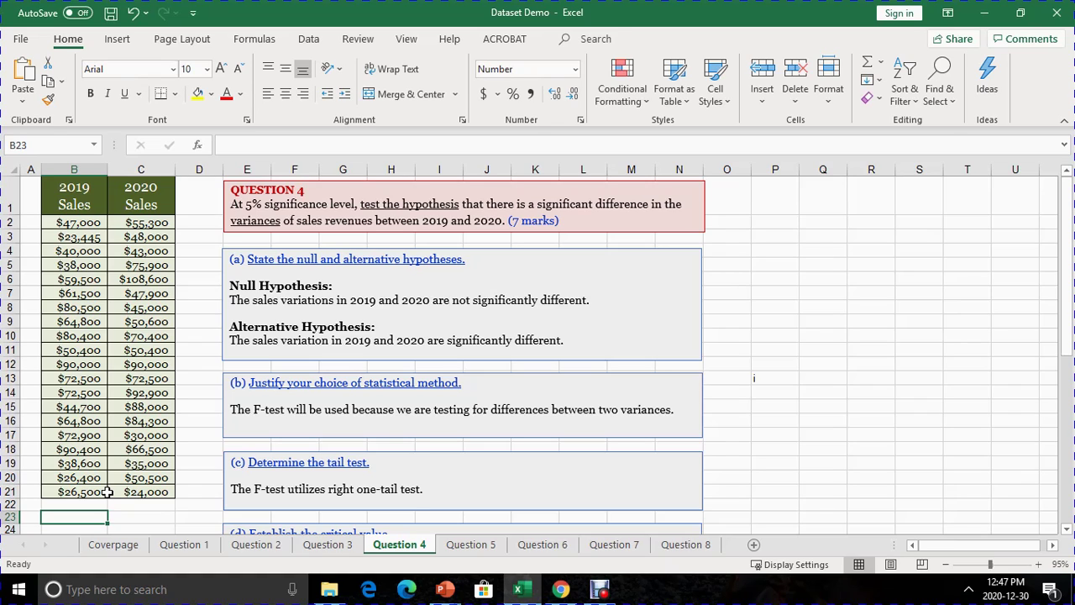
Enter =STDEV(B2:B21) in B23 to get the 2019 standard deviation, 21102.06
{"action": "type", "text": "="}
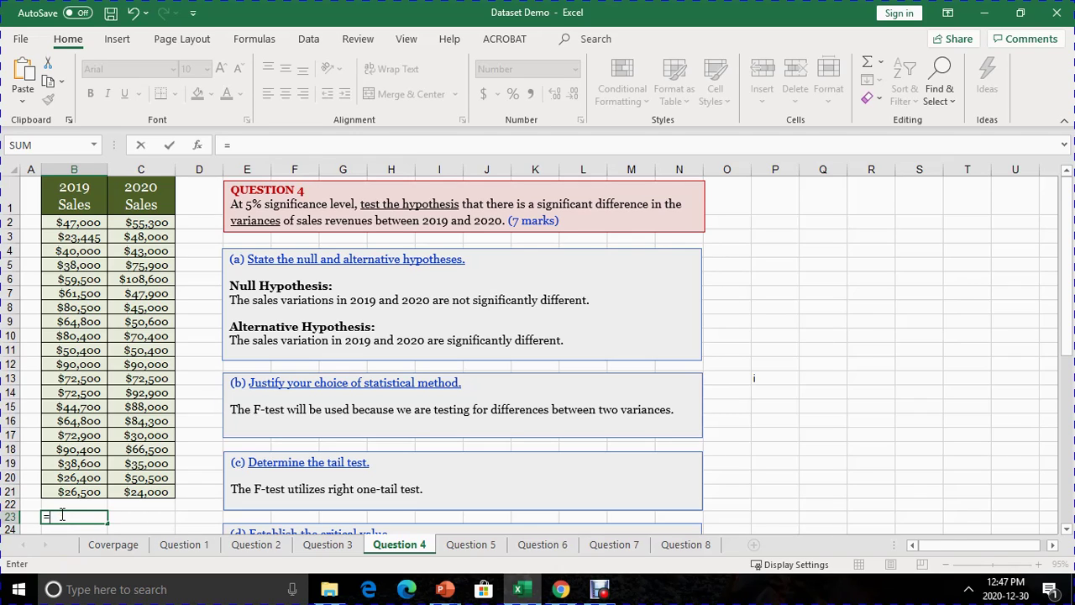
{"action": "type", "text": "stdev"}
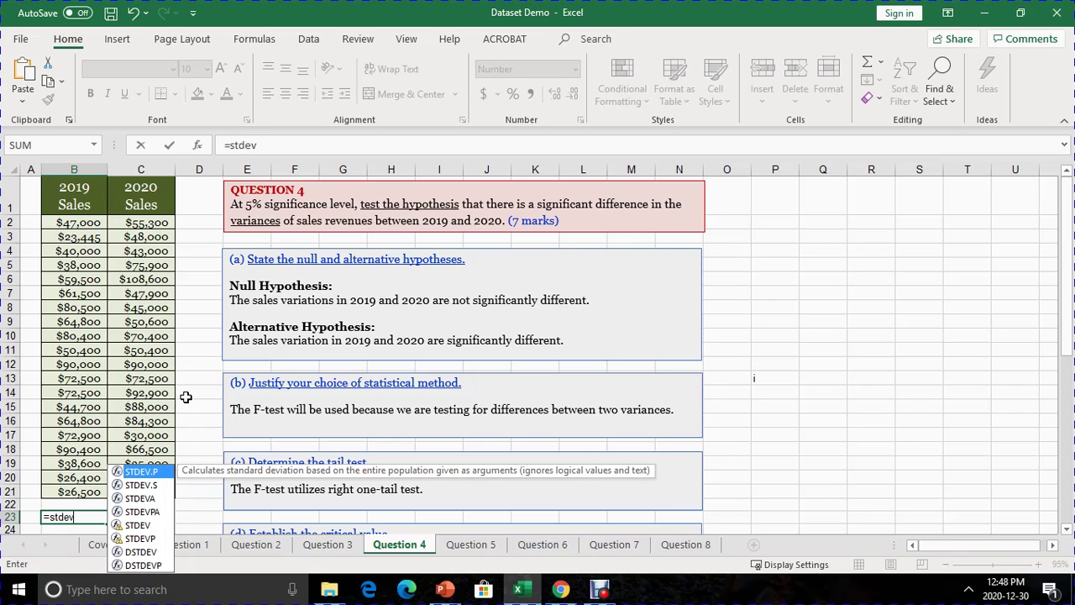
{"action": "type", "text": "("}
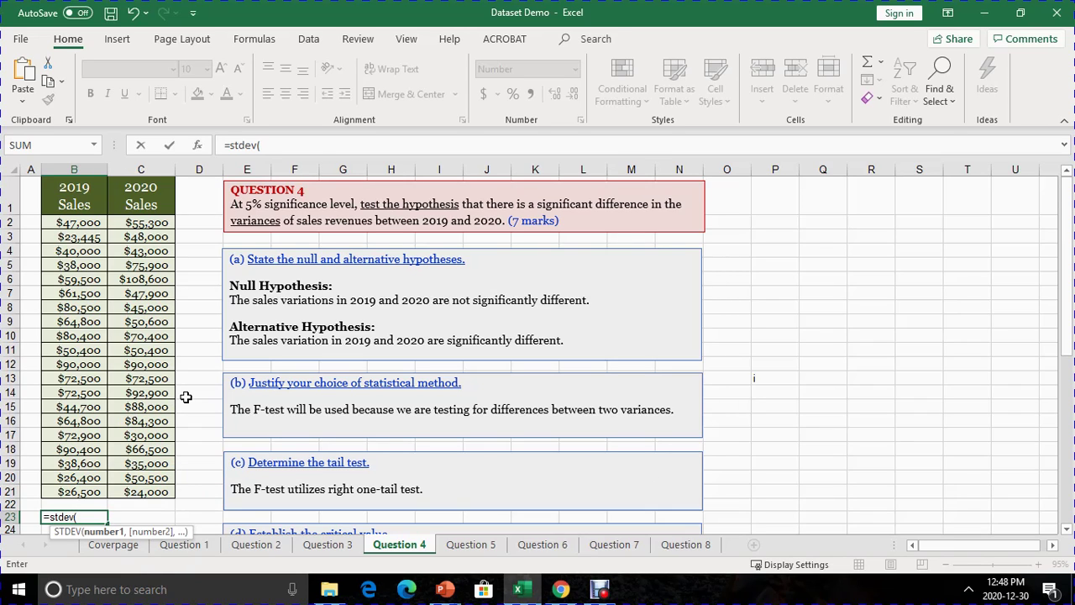
{"action": "left_click", "coordinate": [73, 227]}
{"action": "left_click_drag", "start_coordinate": [73, 228], "coordinate": [61, 489]}
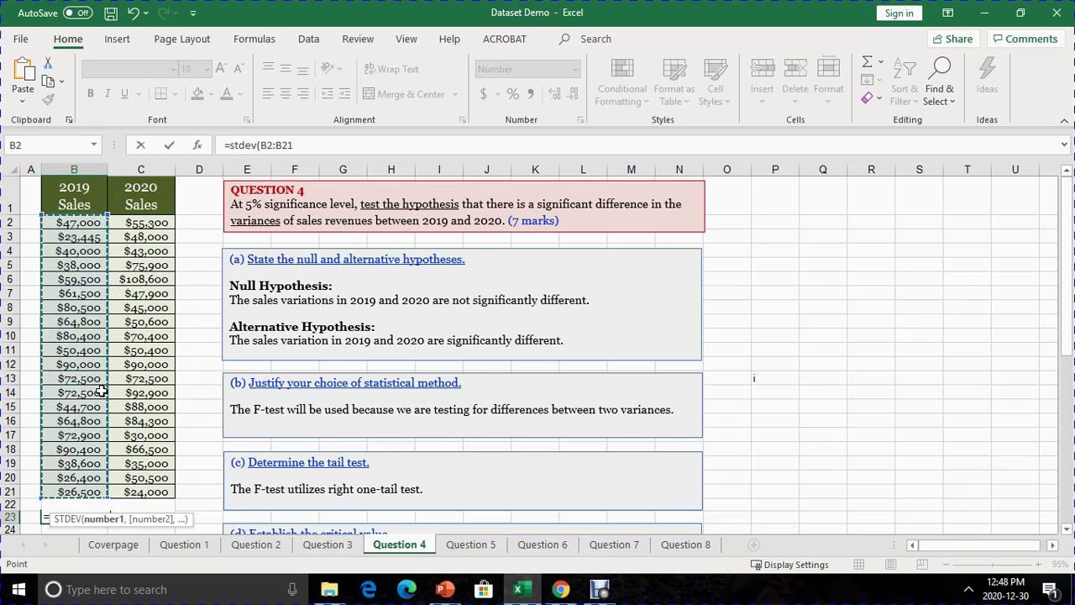
{"action": "type", "text": ")"}
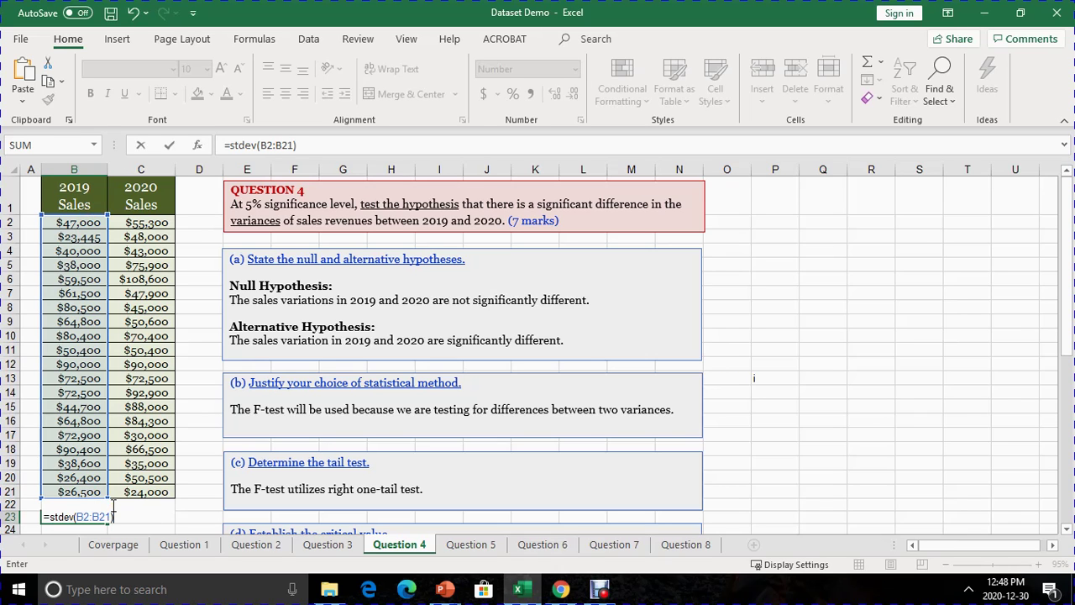
{"action": "key", "text": "Return"}
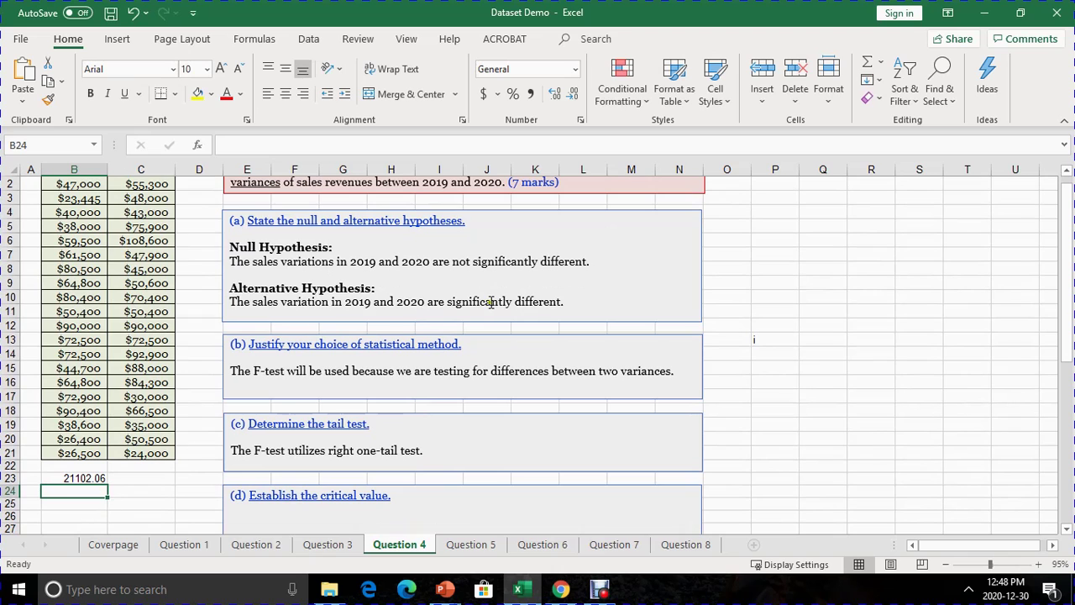
{"action": "scroll", "coordinate": [84, 508], "scroll_direction": "up", "scroll_amount": 1}
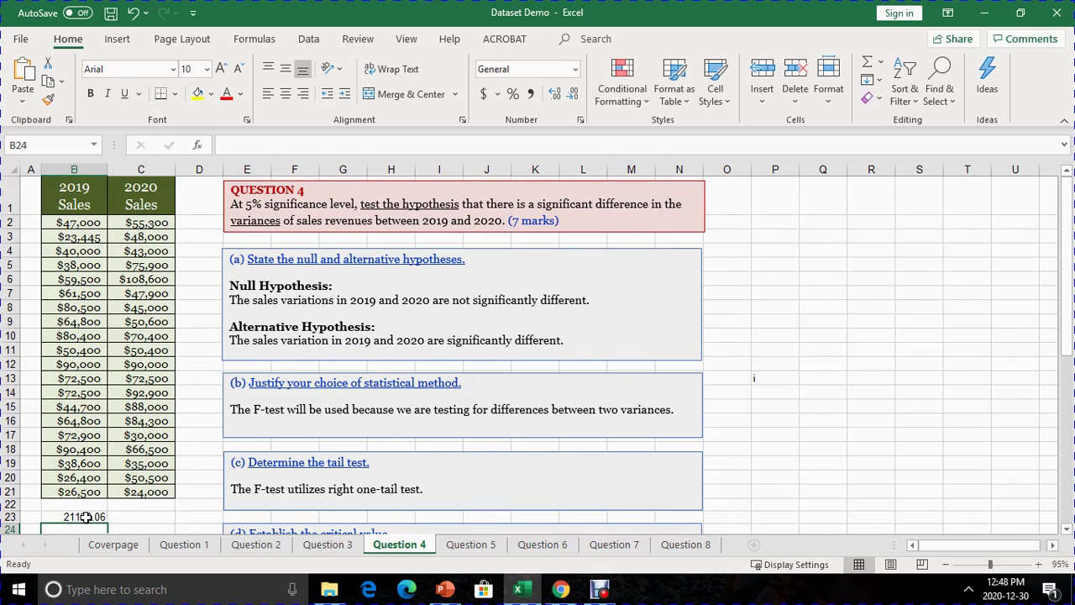
{"action": "left_click", "coordinate": [124, 516]}
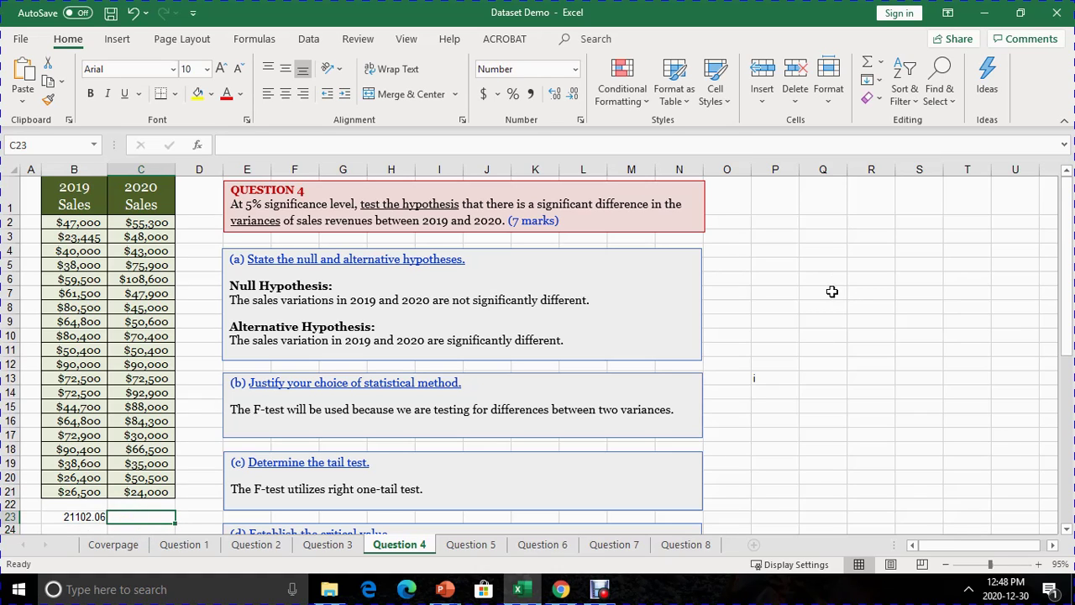
Enter =STDEV(C2:C21) in C23, giving the 2020 standard deviation of 23118.83
{"action": "type", "text": "=s"}
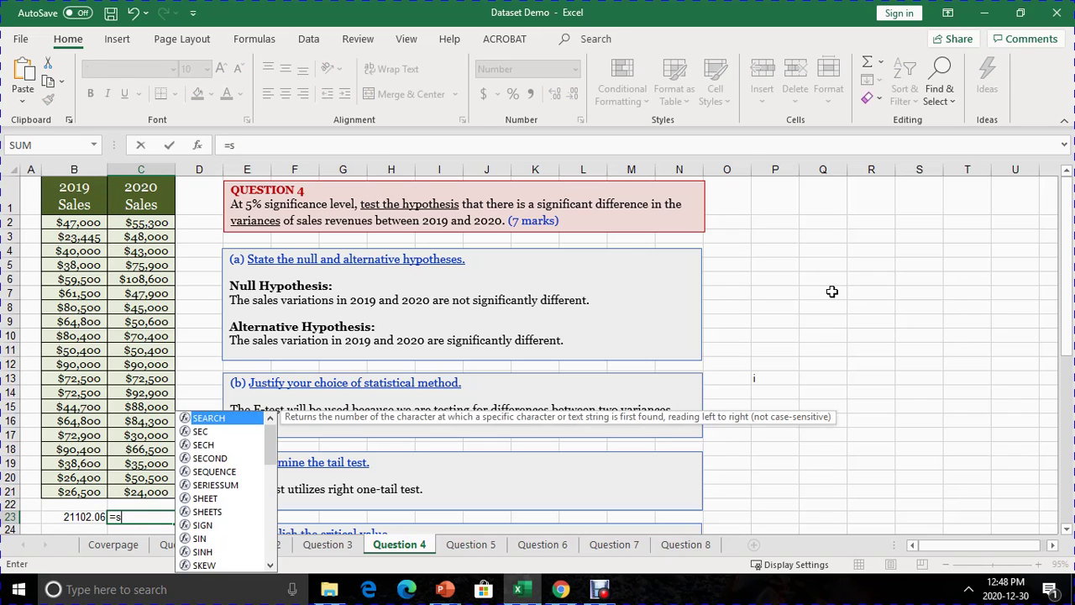
{"action": "type", "text": "tdev"}
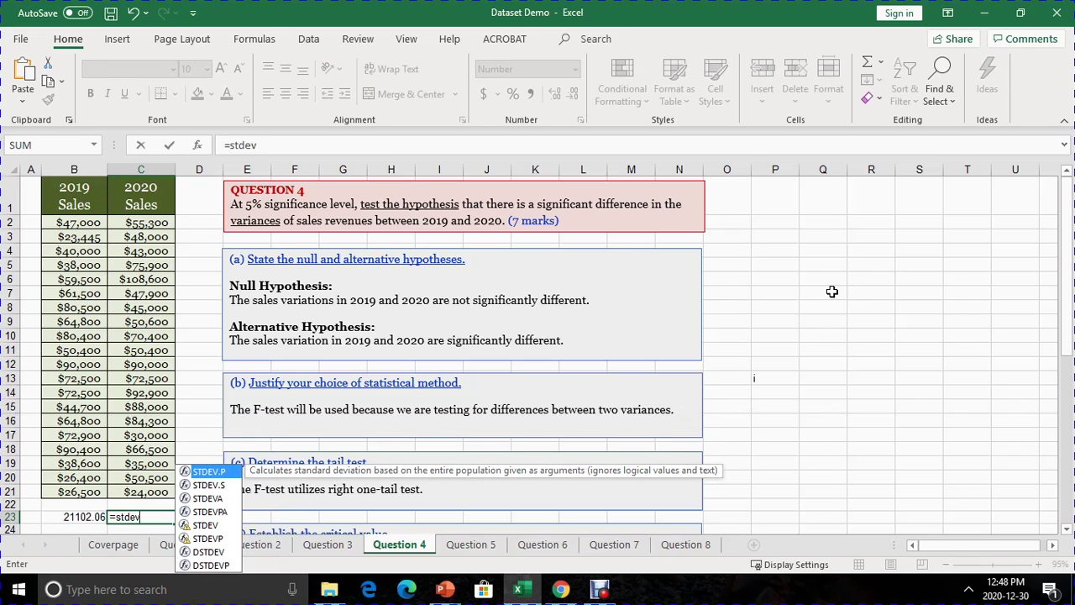
{"action": "type", "text": "("}
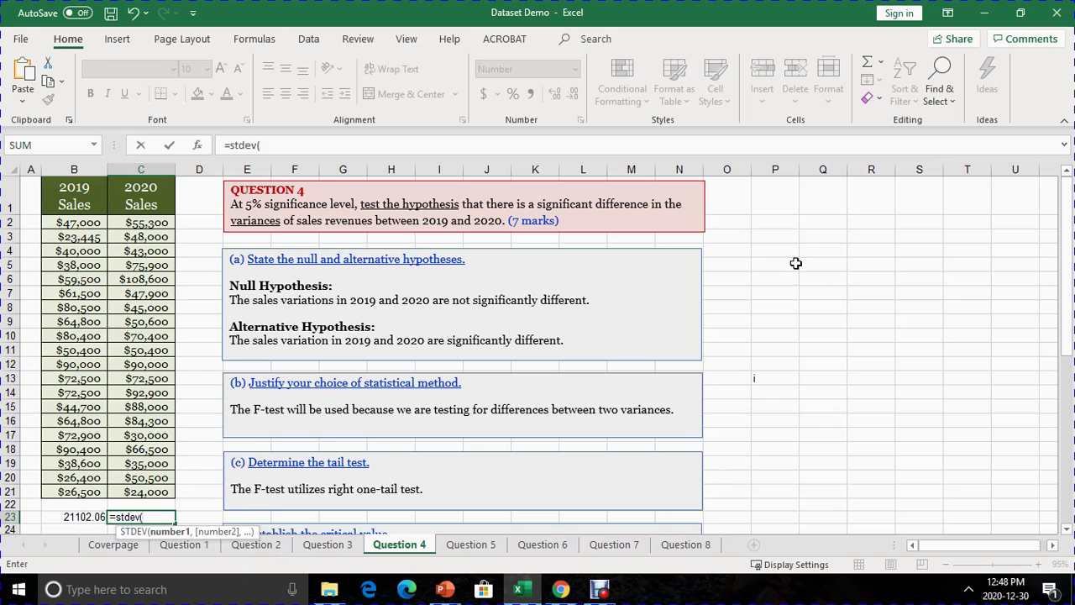
{"action": "left_click_drag", "start_coordinate": [141, 223], "coordinate": [115, 491]}
{"action": "type", "text": ")"}
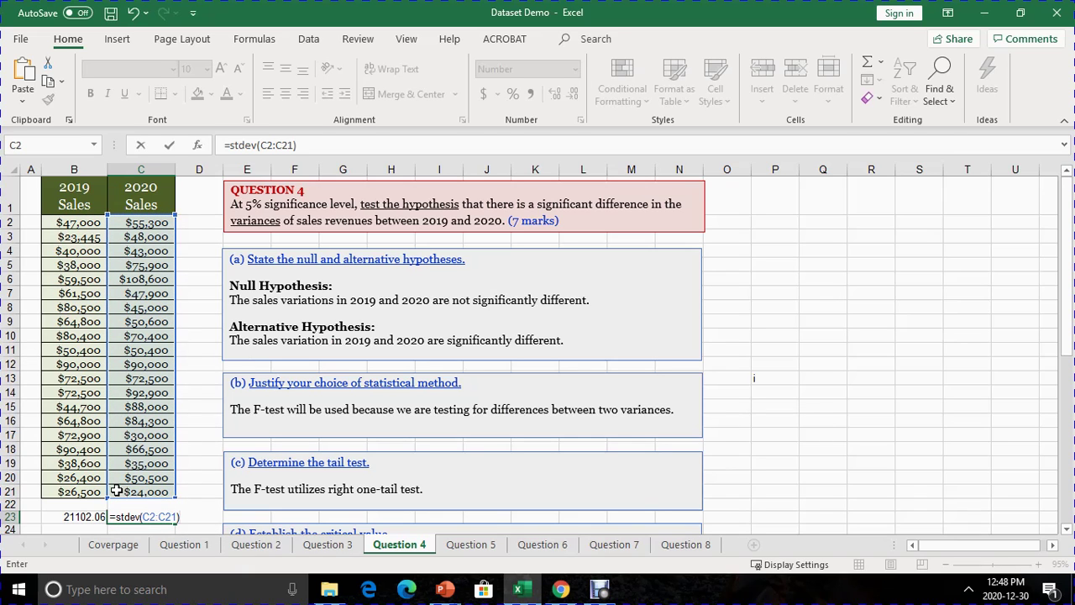
{"action": "key", "text": "Return"}
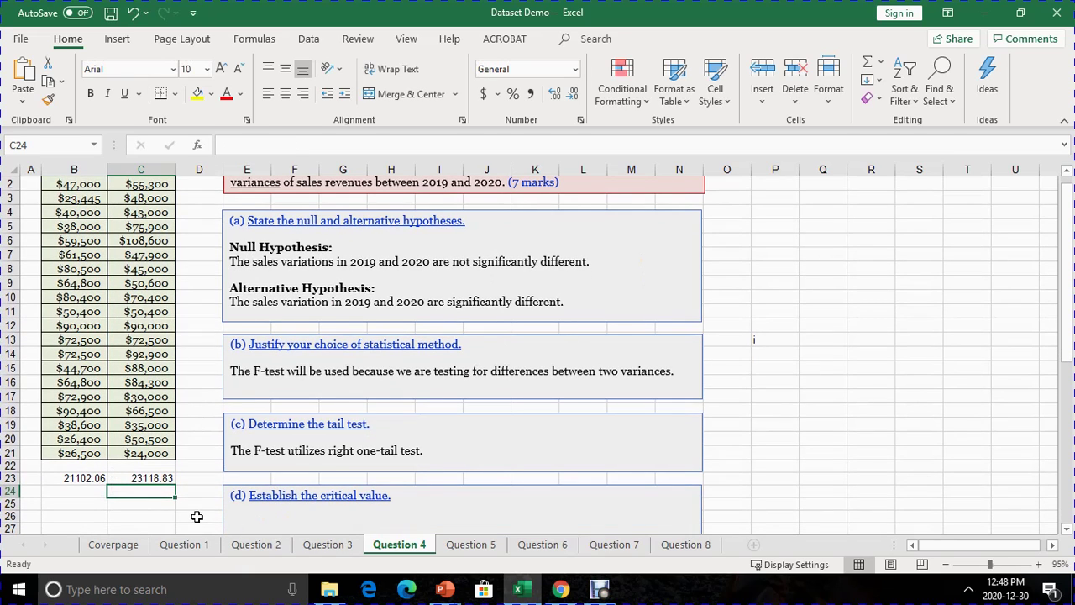
{"action": "scroll", "coordinate": [185, 522], "scroll_direction": "up", "scroll_amount": 1}
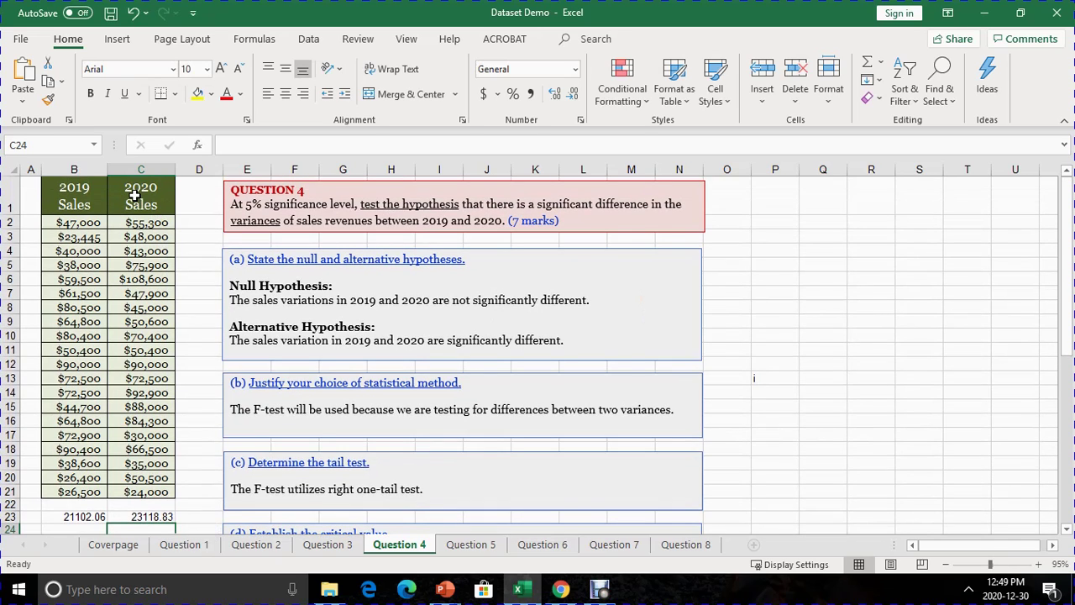
Compare the standard deviation formulas in B23 and C23
{"action": "left_click", "coordinate": [125, 516]}
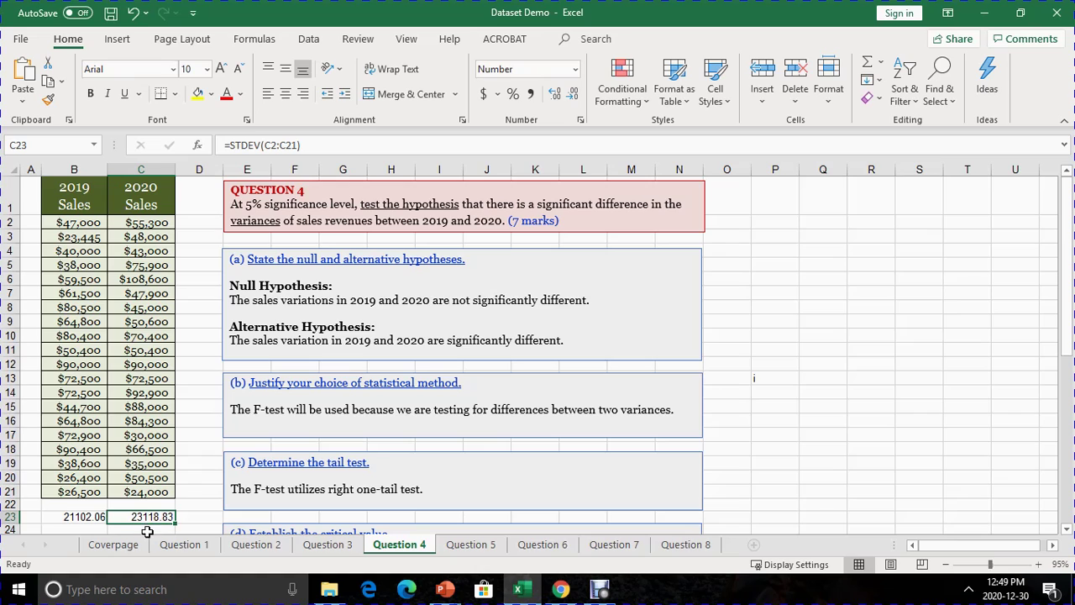
{"action": "left_click", "coordinate": [84, 516]}
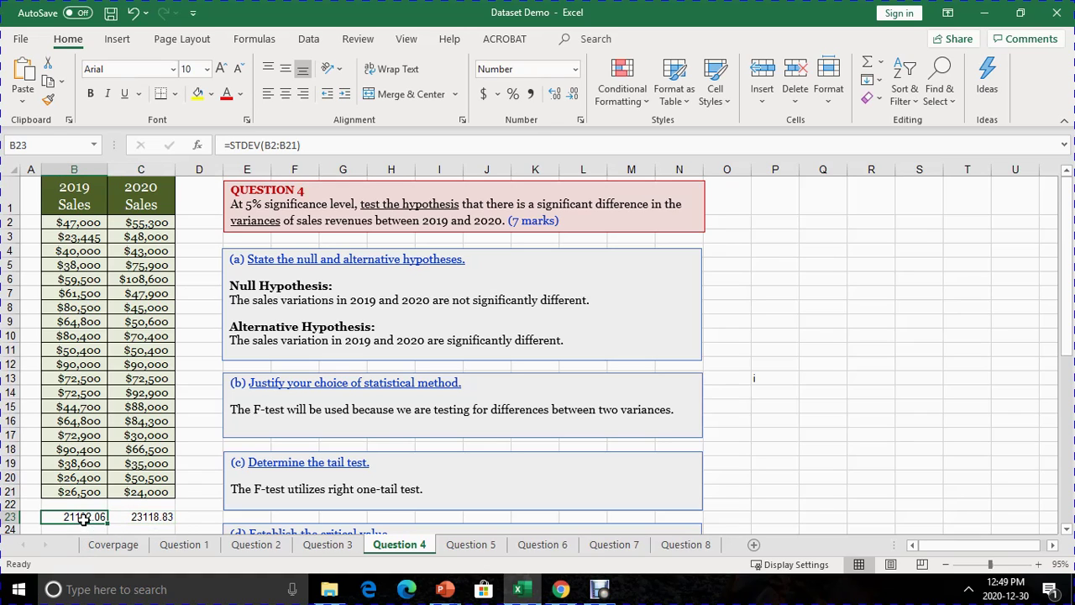
{"action": "left_click", "coordinate": [145, 519]}
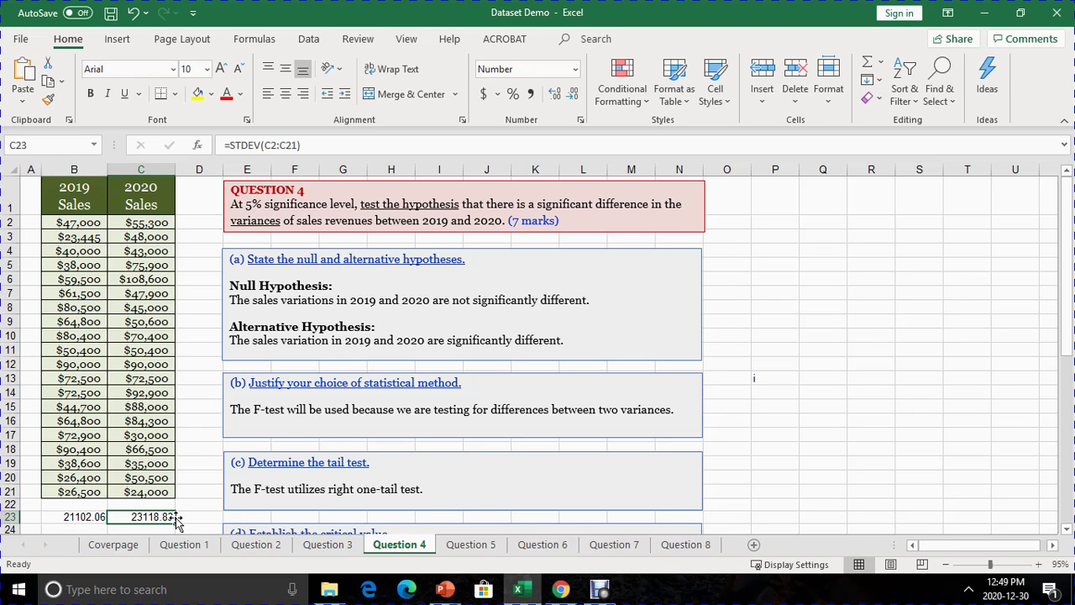
{"action": "left_click", "coordinate": [72, 516]}
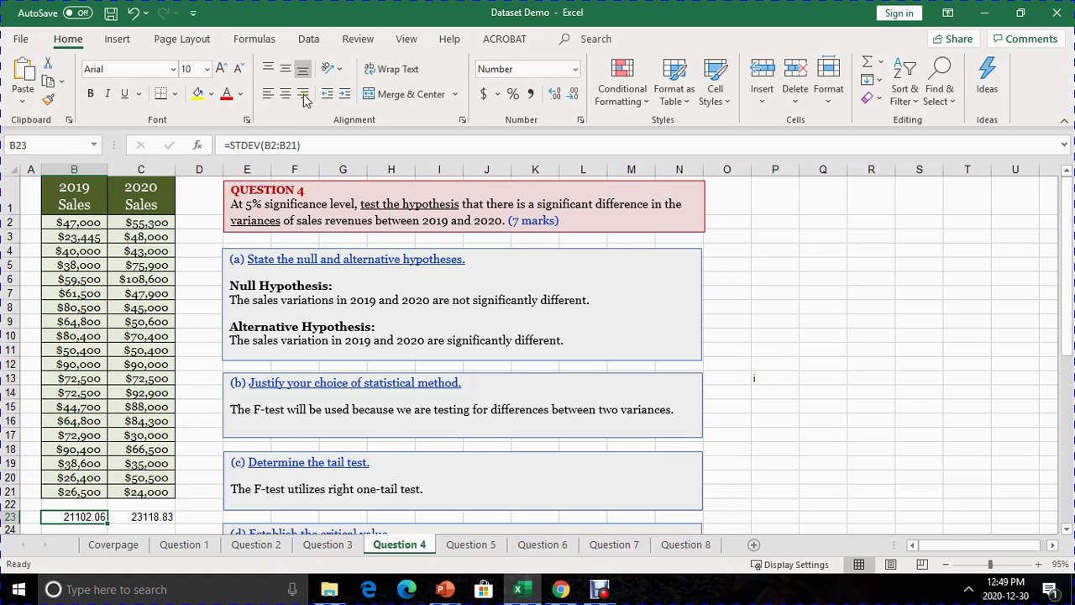
Open Data Analysis on the Data tab and choose F-Test Two-Sample for Variances
{"action": "left_click", "coordinate": [308, 39]}
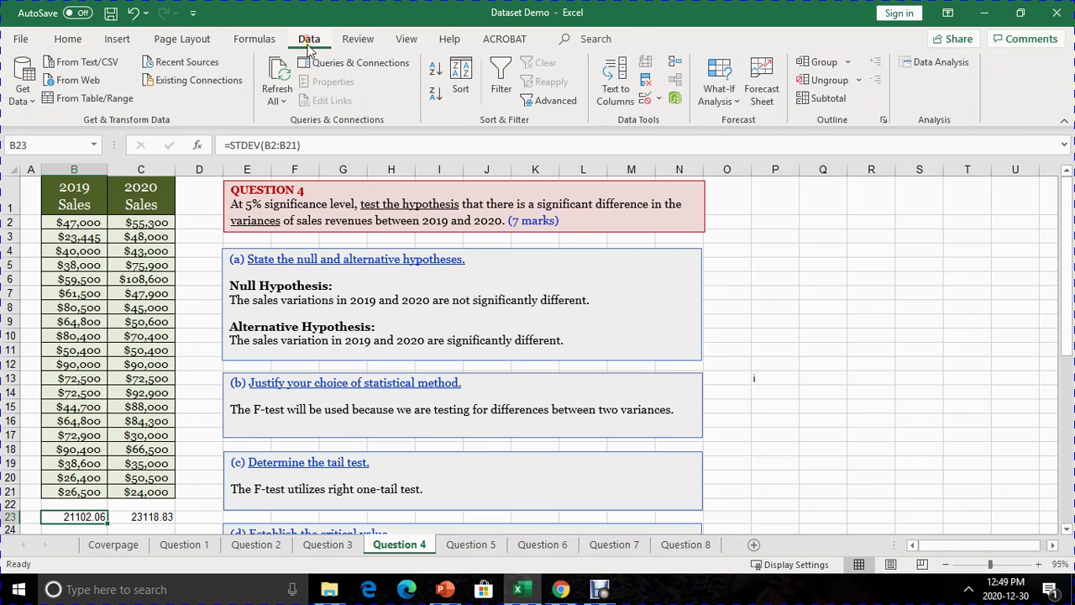
{"action": "left_click", "coordinate": [941, 71]}
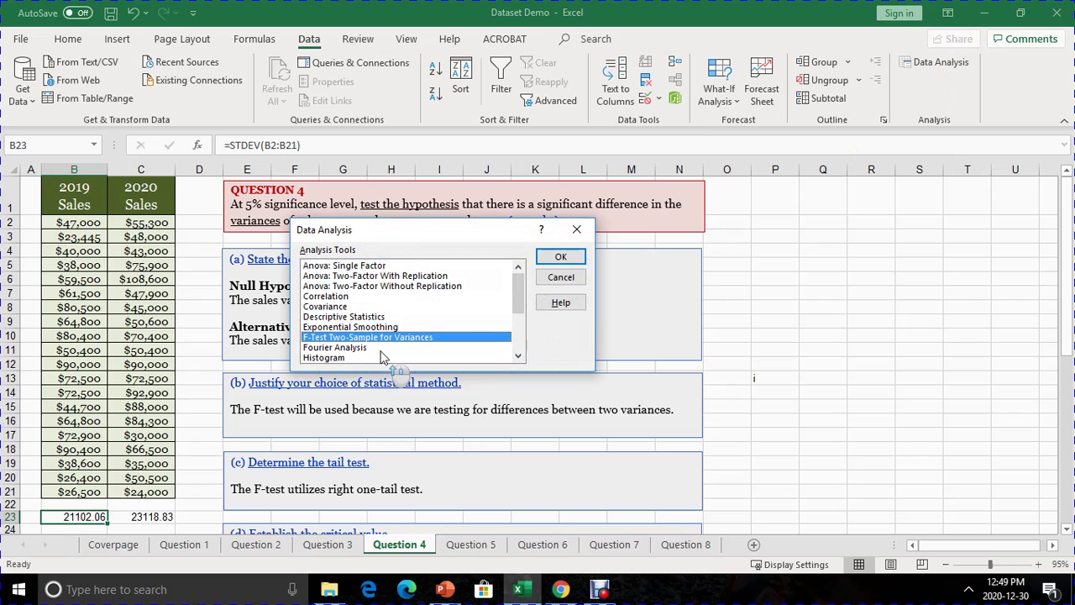
{"action": "left_click", "coordinate": [336, 317]}
{"action": "scroll", "coordinate": [345, 333], "scroll_direction": "down", "scroll_amount": 1}
{"action": "scroll", "coordinate": [343, 333], "scroll_direction": "up", "scroll_amount": 1}
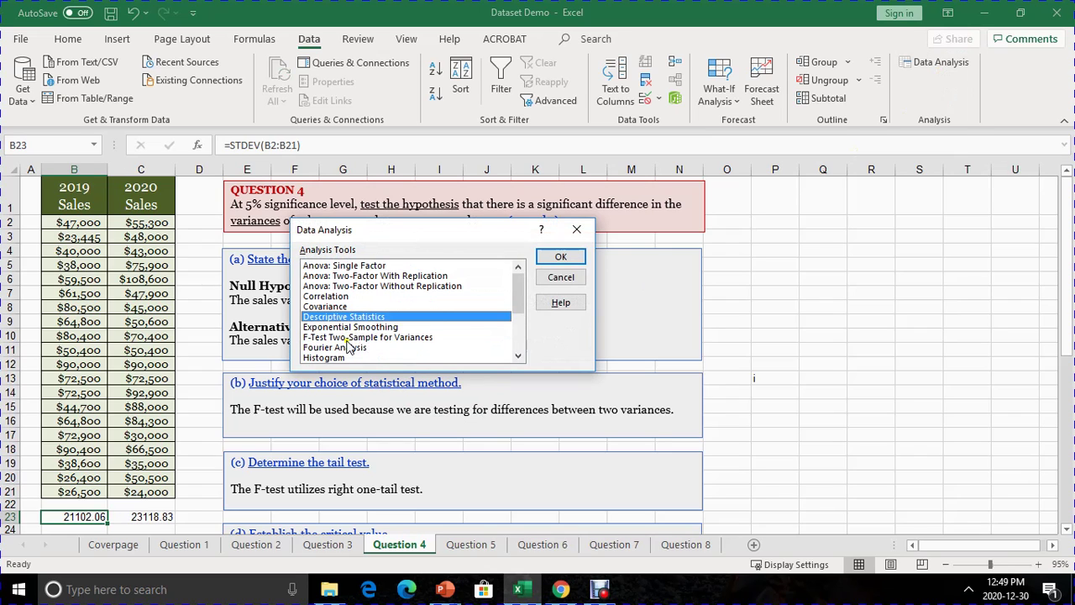
{"action": "left_click", "coordinate": [346, 337]}
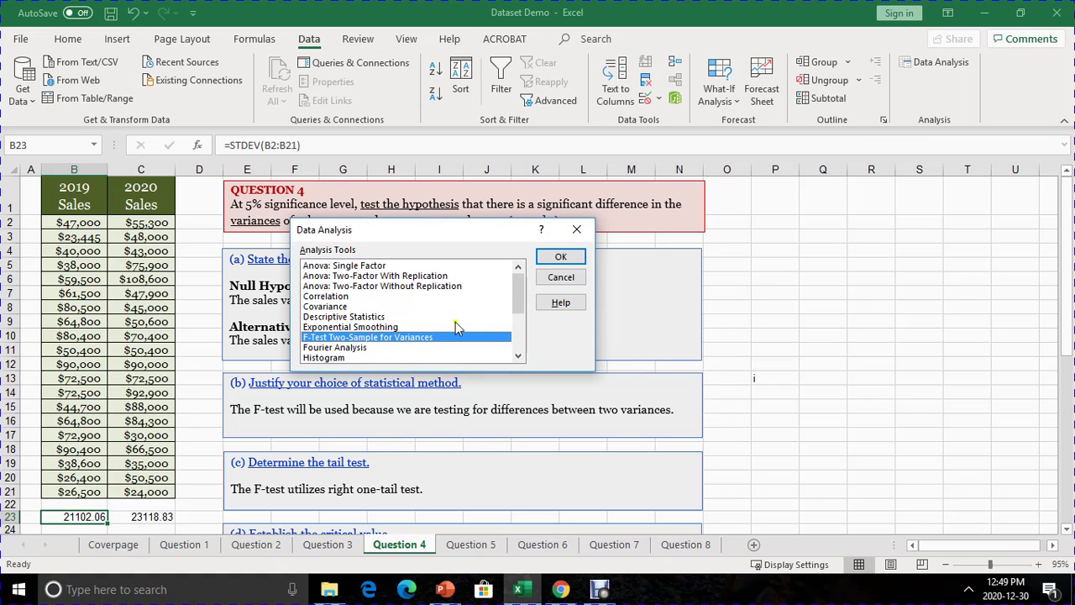
Open the F-test settings and clear both existing variable ranges
{"action": "left_click", "coordinate": [559, 259]}
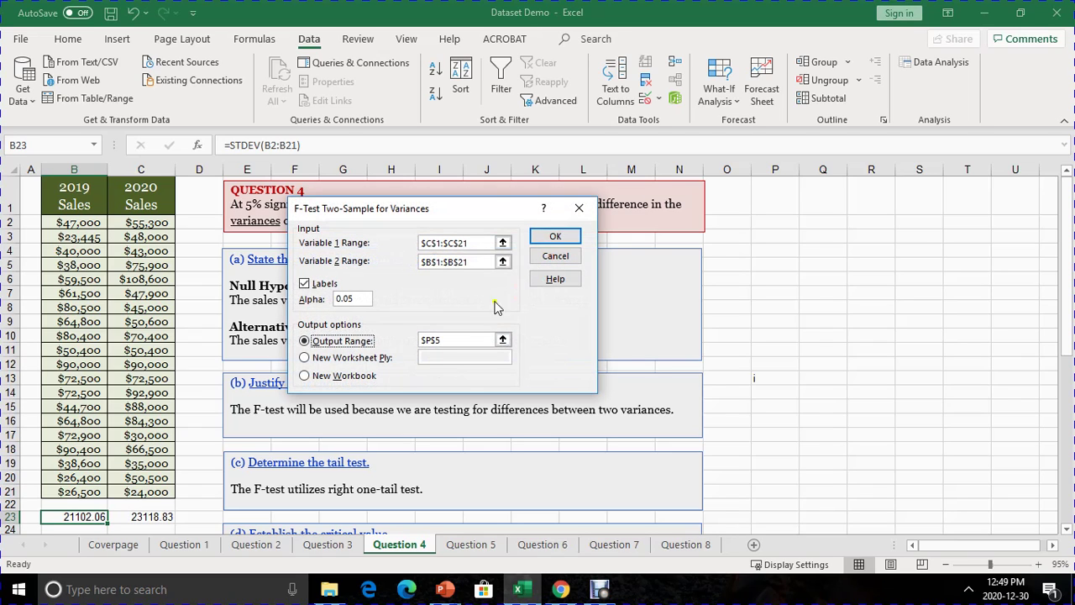
{"action": "left_click_drag", "start_coordinate": [476, 245], "coordinate": [386, 240]}
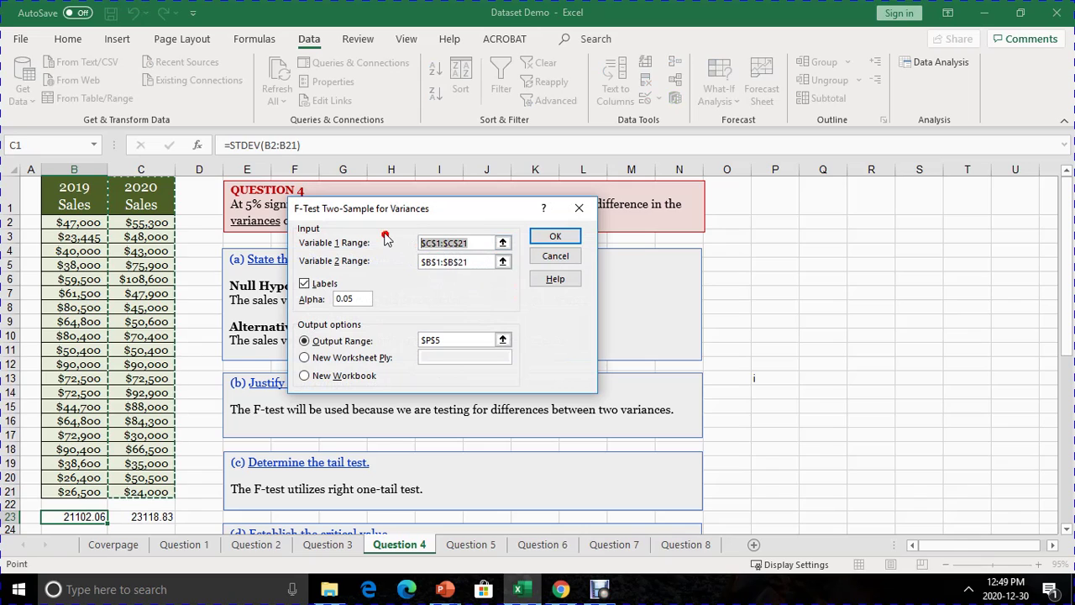
{"action": "key", "text": "Delete"}
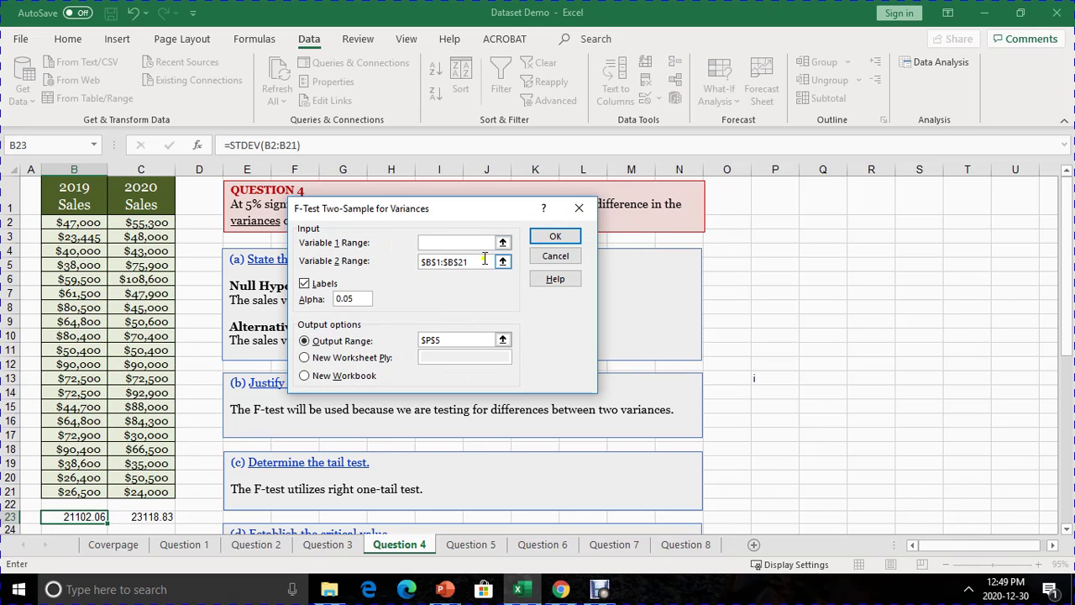
{"action": "left_click_drag", "start_coordinate": [469, 262], "coordinate": [399, 265]}
{"action": "key", "text": "Delete"}
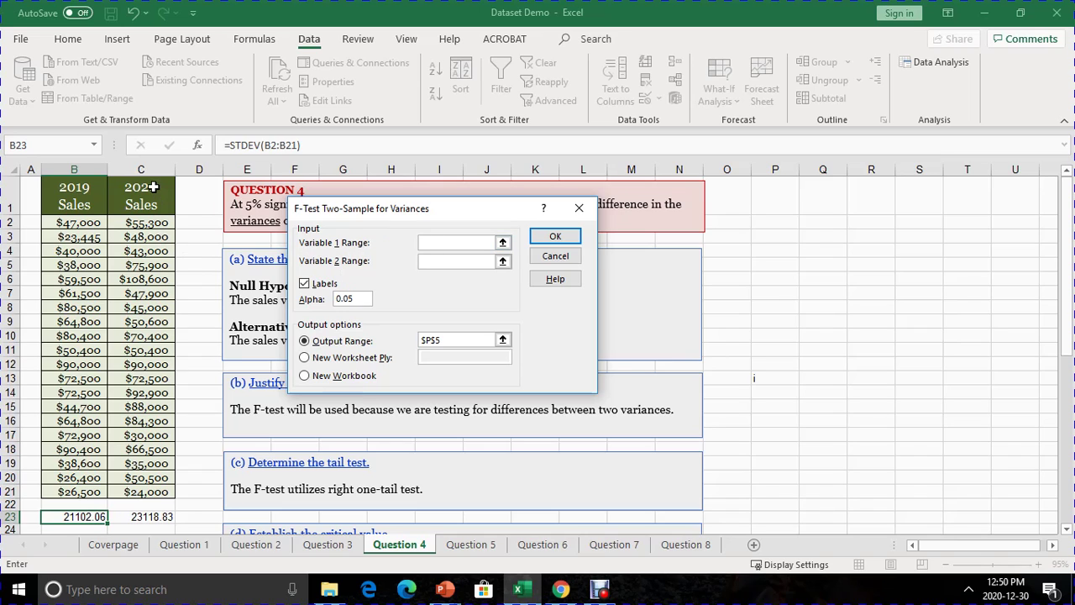
Set Variable 1 to the 2020 sales C1:C21 and Variable 2 to the 2019 sales B1:B21
{"action": "left_click_drag", "start_coordinate": [147, 191], "coordinate": [145, 491]}
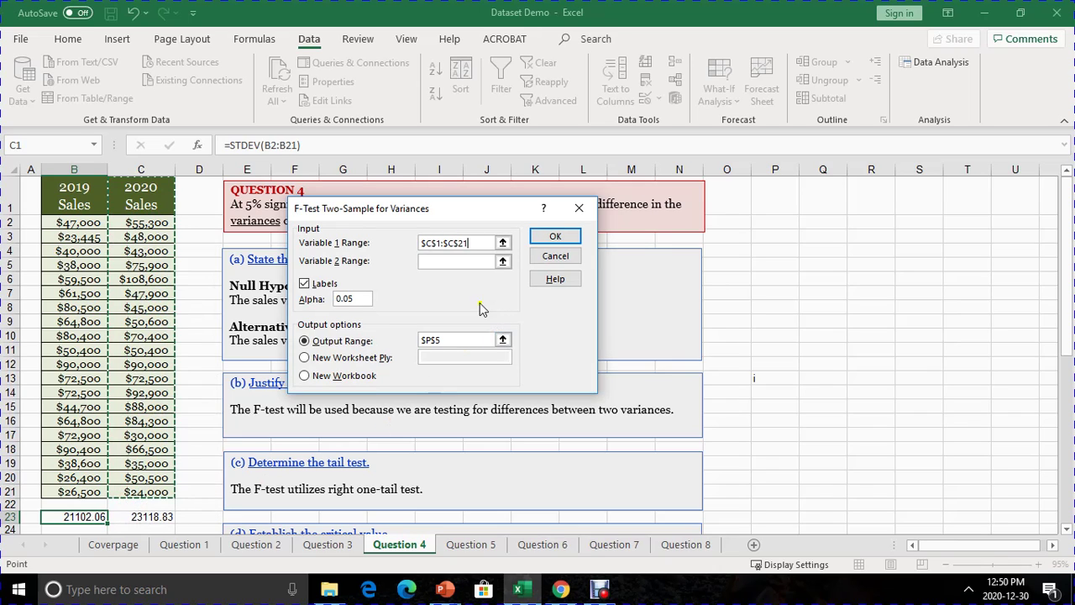
{"action": "left_click", "coordinate": [443, 260]}
{"action": "left_click", "coordinate": [442, 261]}
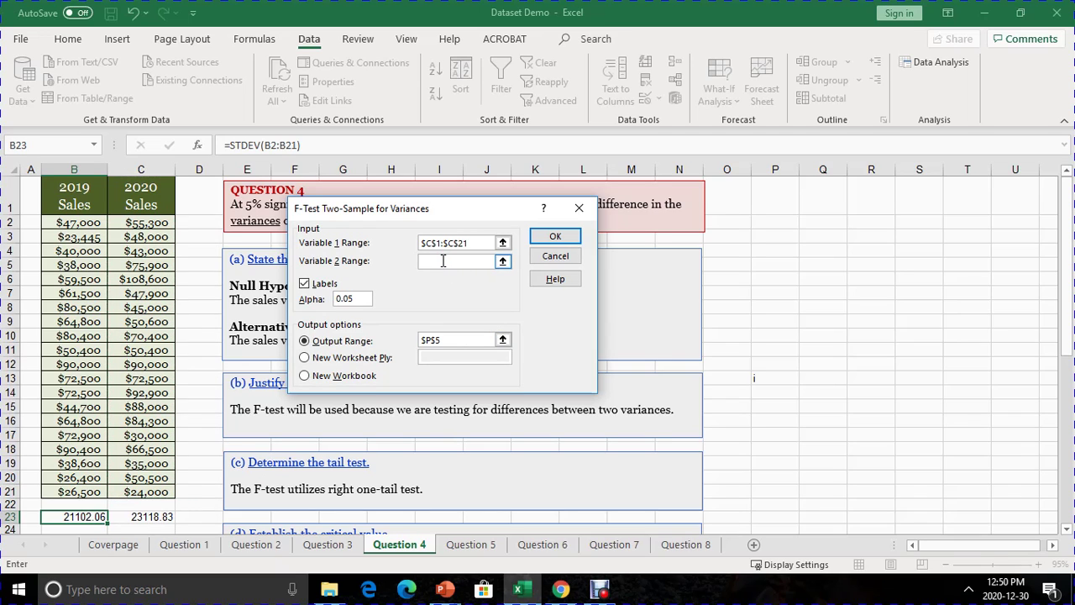
{"action": "left_click_drag", "start_coordinate": [81, 192], "coordinate": [63, 494]}
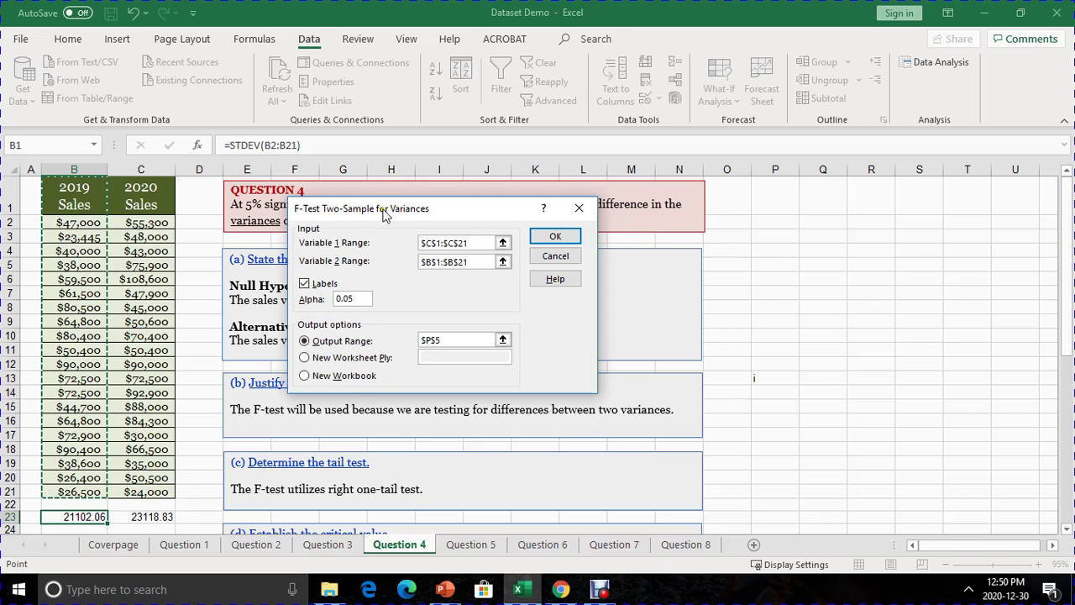
Replace the F-test output range with cell P6
{"action": "left_click", "coordinate": [351, 301]}
{"action": "left_click_drag", "start_coordinate": [381, 215], "coordinate": [612, 245]}
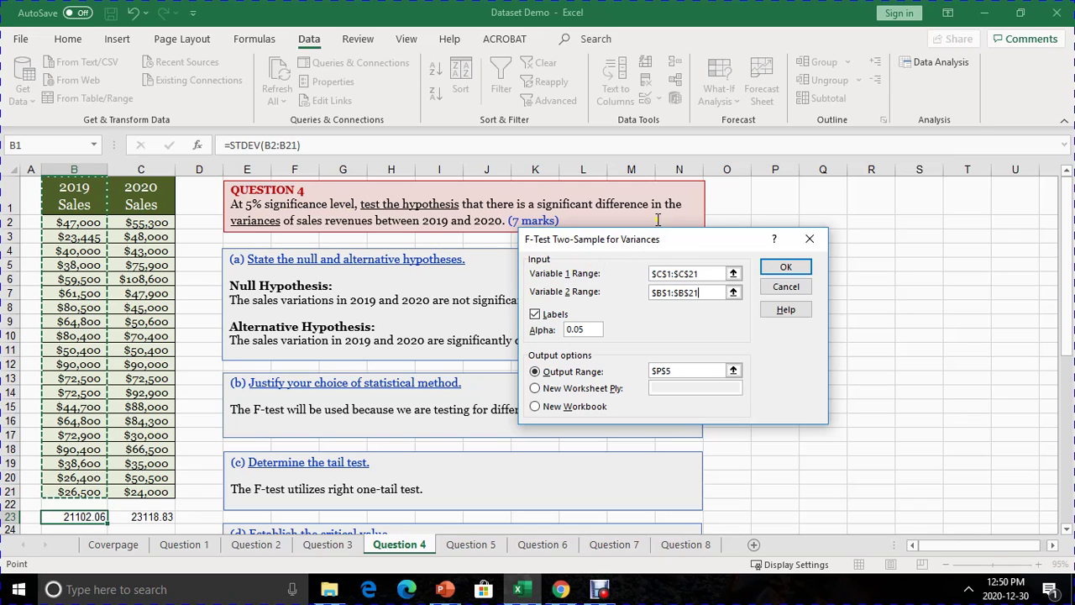
{"action": "left_click_drag", "start_coordinate": [680, 238], "coordinate": [612, 236]}
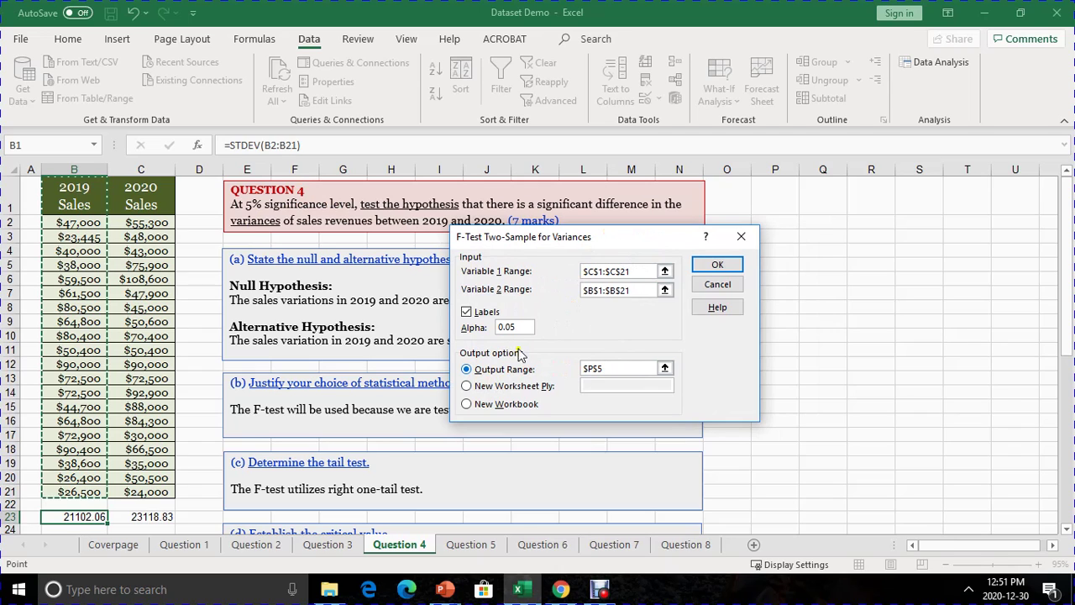
{"action": "left_click", "coordinate": [577, 369]}
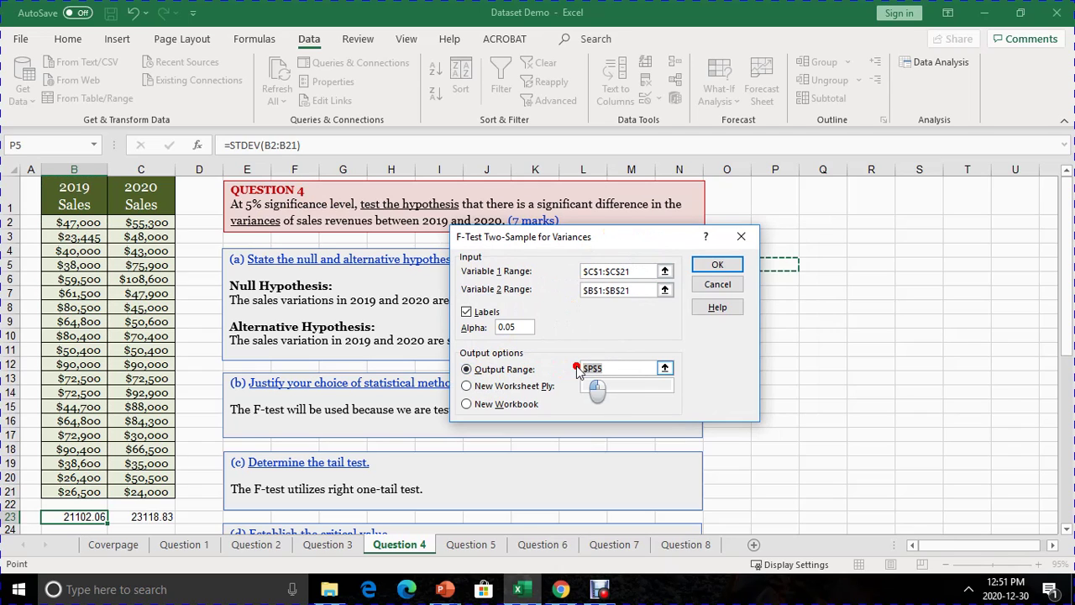
{"action": "key", "text": "BackSpace"}
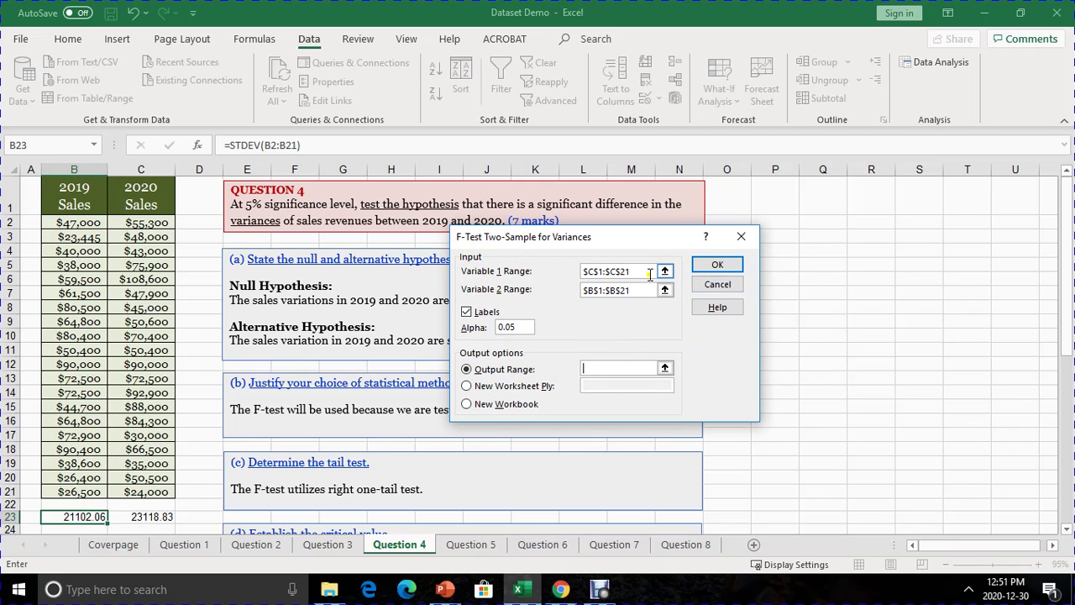
{"action": "left_click_drag", "start_coordinate": [639, 236], "coordinate": [448, 283]}
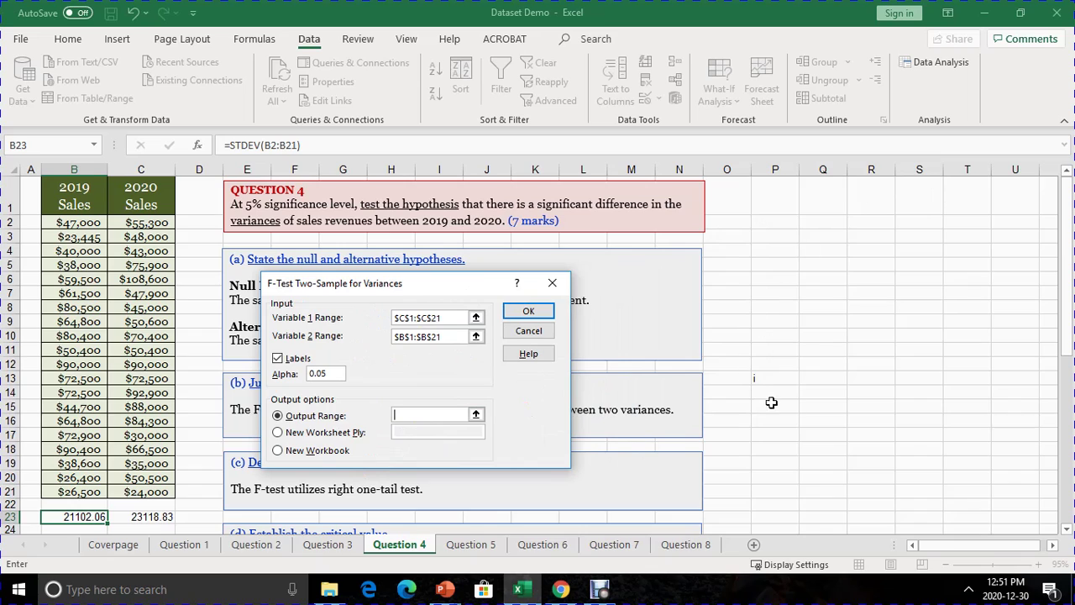
{"action": "left_click", "coordinate": [785, 281]}
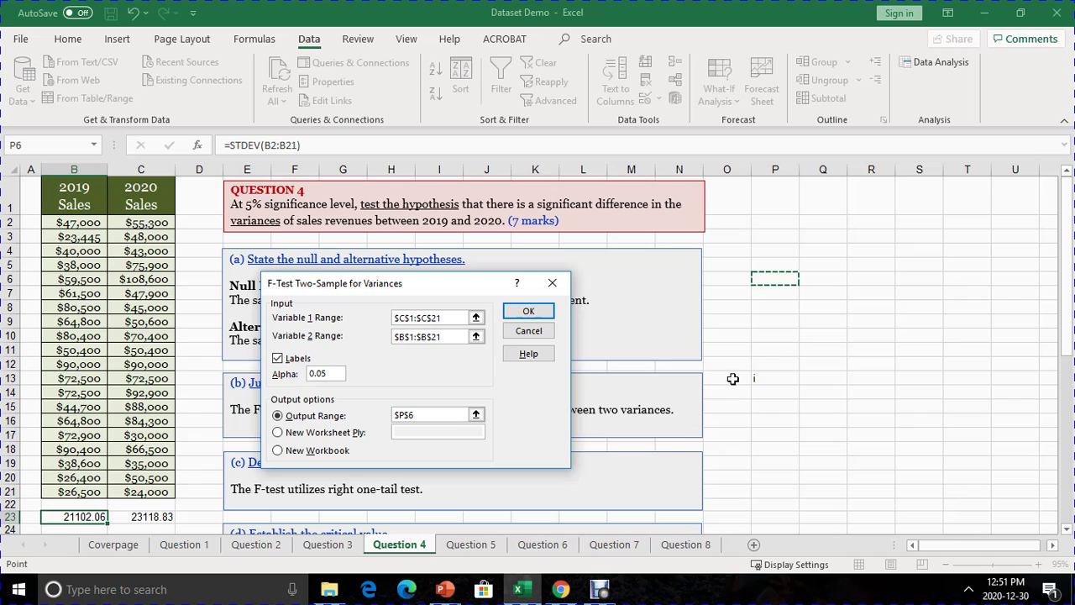
Run the F-test over existing cells, yielding F 1.200278 and F Critical 2.168252
{"action": "left_click", "coordinate": [531, 311]}
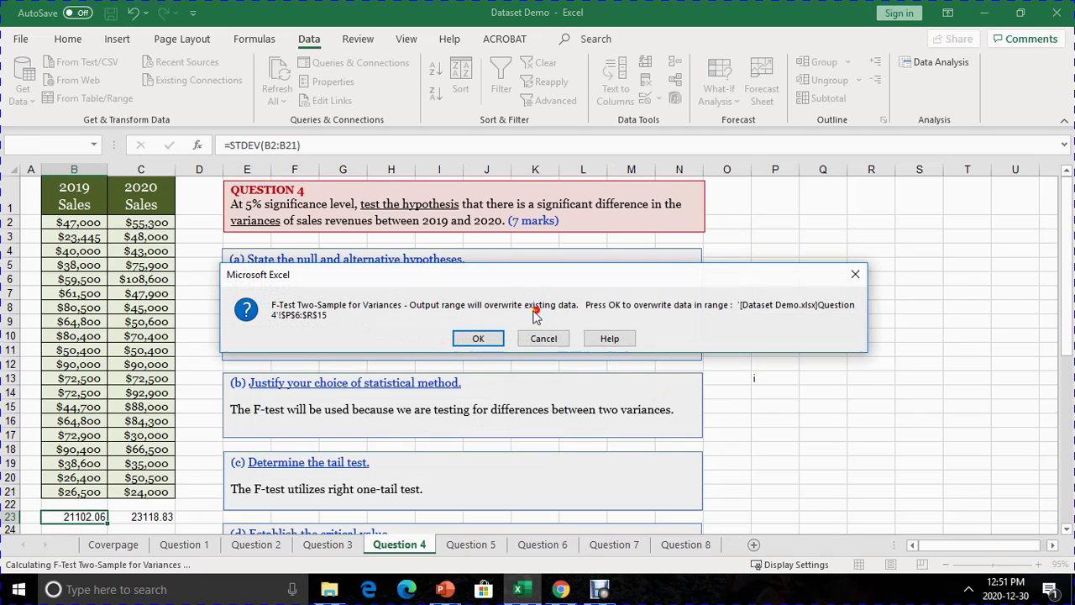
{"action": "left_click", "coordinate": [478, 339]}
{"action": "left_click", "coordinate": [825, 465]}
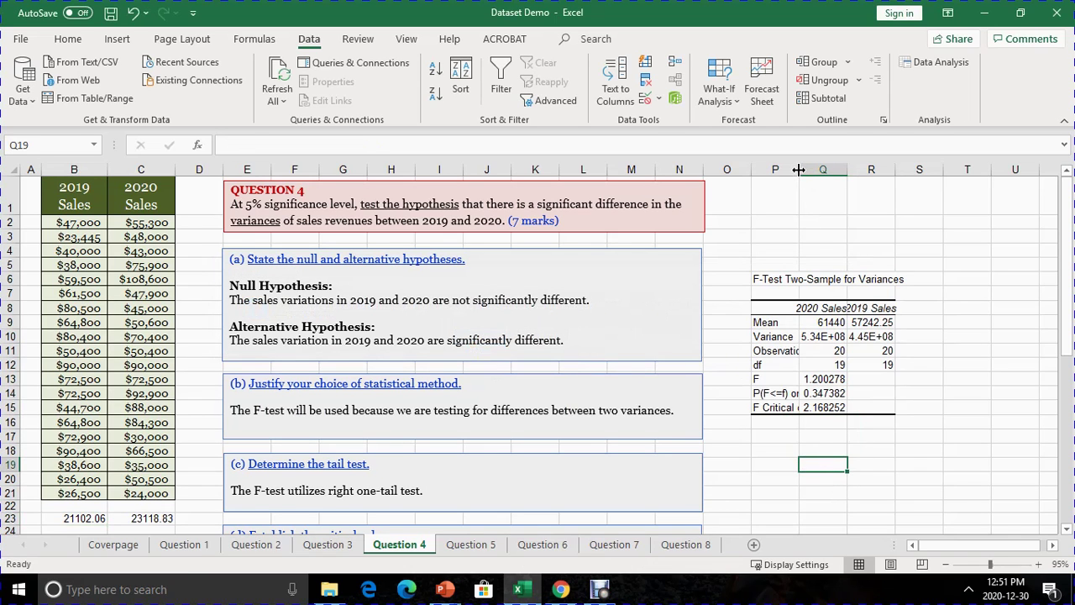
Widen columns P and Q so labels and full variances (534480421.1, 445297069.7) show
{"action": "left_click_drag", "start_coordinate": [799, 170], "coordinate": [844, 171]}
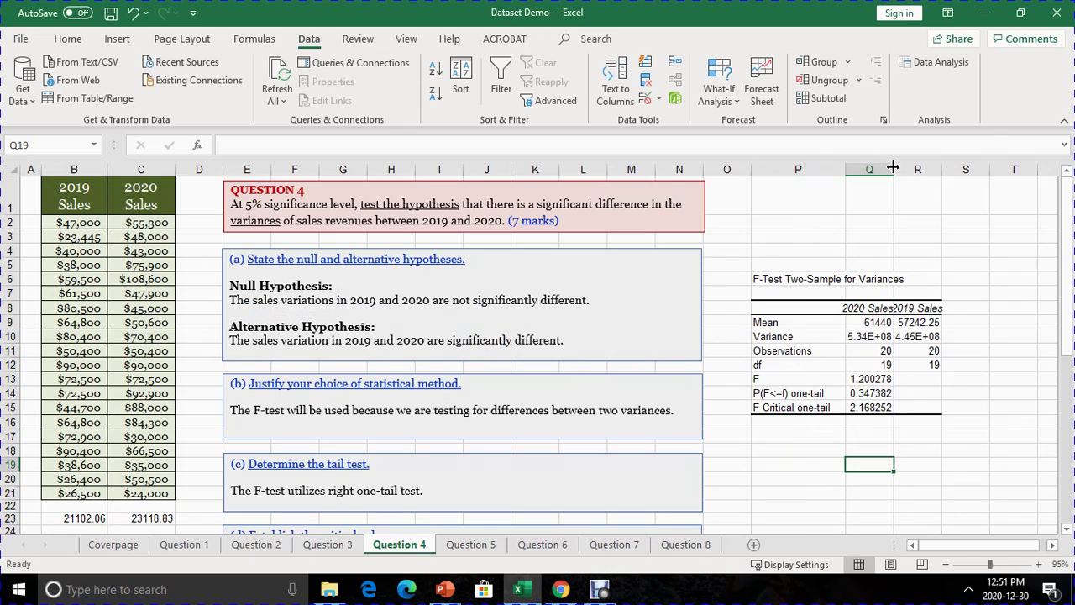
{"action": "left_click_drag", "start_coordinate": [894, 168], "coordinate": [1002, 171]}
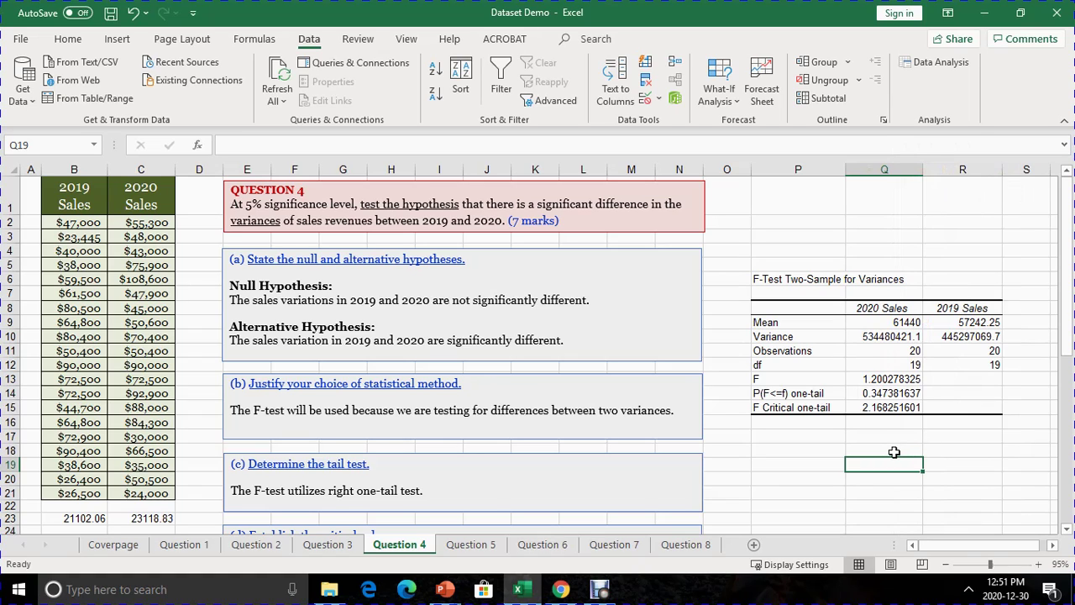
{"action": "left_click", "coordinate": [869, 337]}
{"action": "left_click_drag", "start_coordinate": [922, 336], "coordinate": [966, 337]}
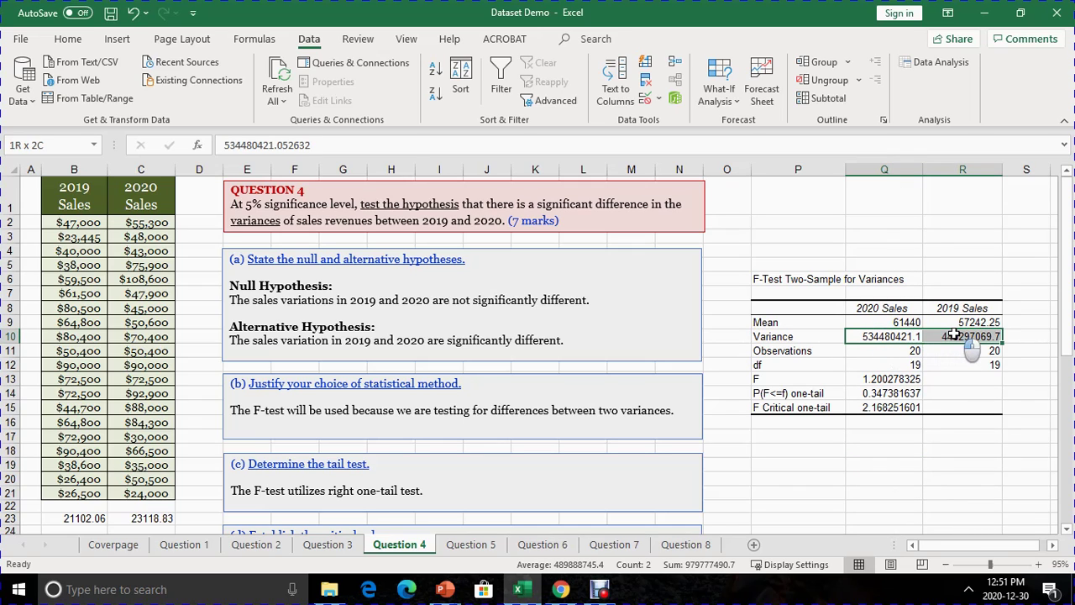
Fill the two Variance values, 534480421.1 and 445297069.7, yellow
{"action": "left_click", "coordinate": [68, 39]}
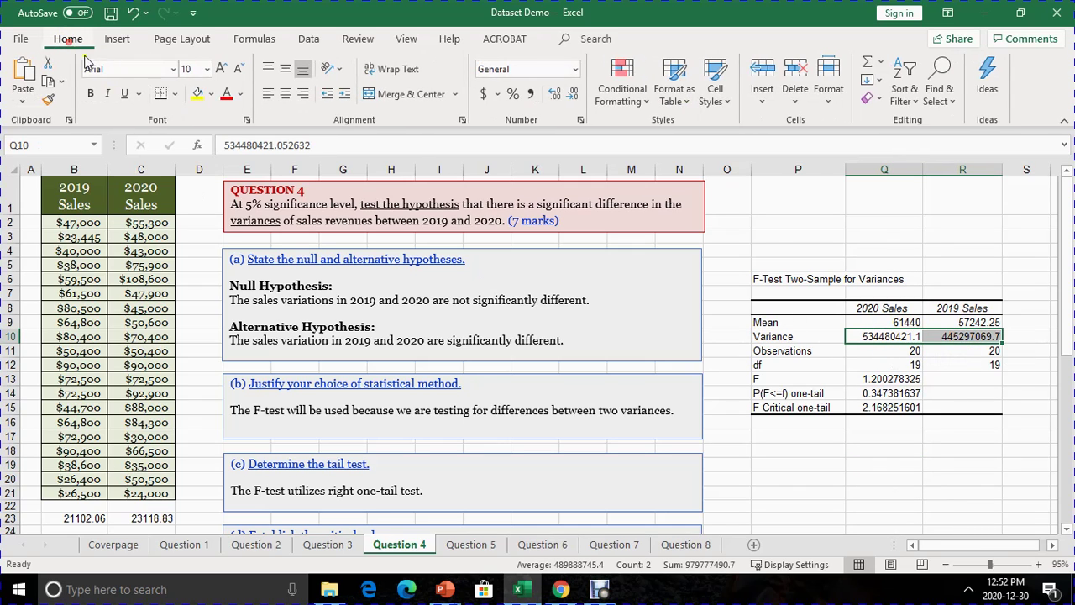
{"action": "left_click", "coordinate": [198, 93]}
{"action": "left_click", "coordinate": [905, 433]}
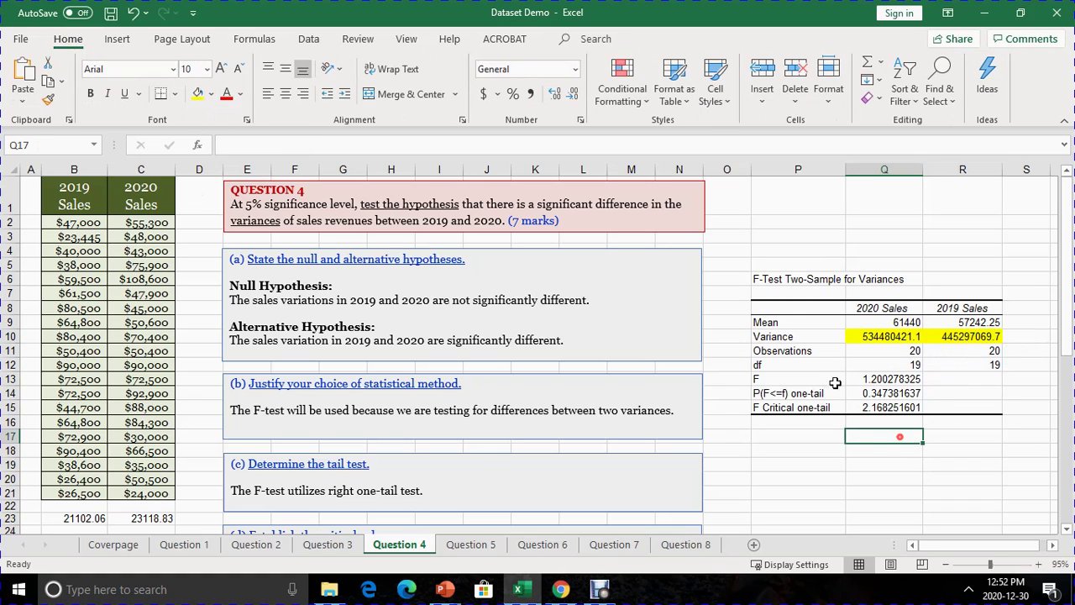
Review the variance, observations, df and F statistic cells in the output table
{"action": "left_click", "coordinate": [878, 336]}
{"action": "left_click", "coordinate": [969, 309]}
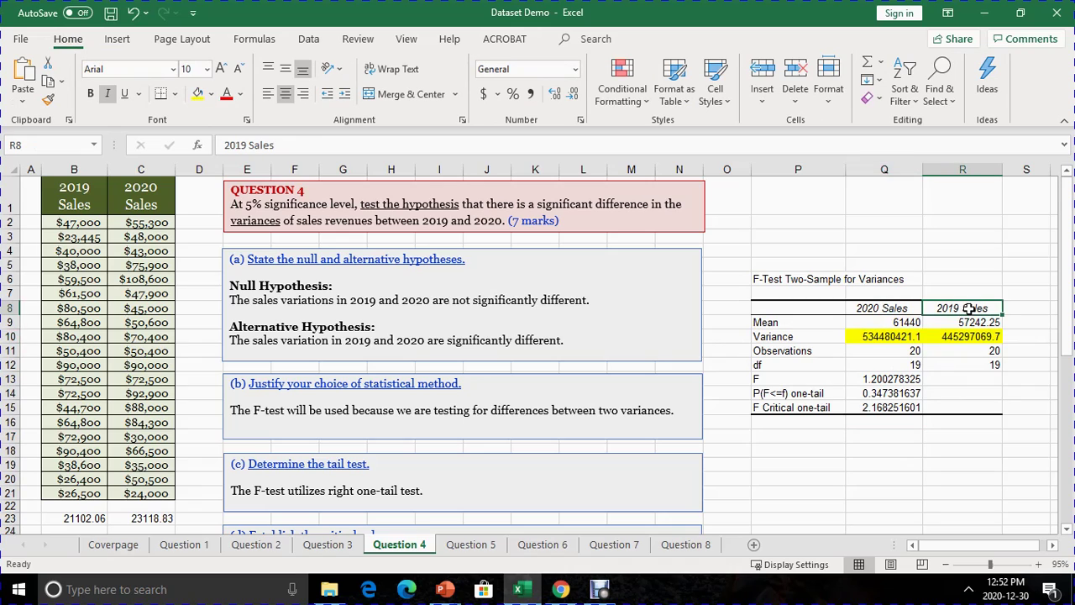
{"action": "left_click", "coordinate": [965, 337]}
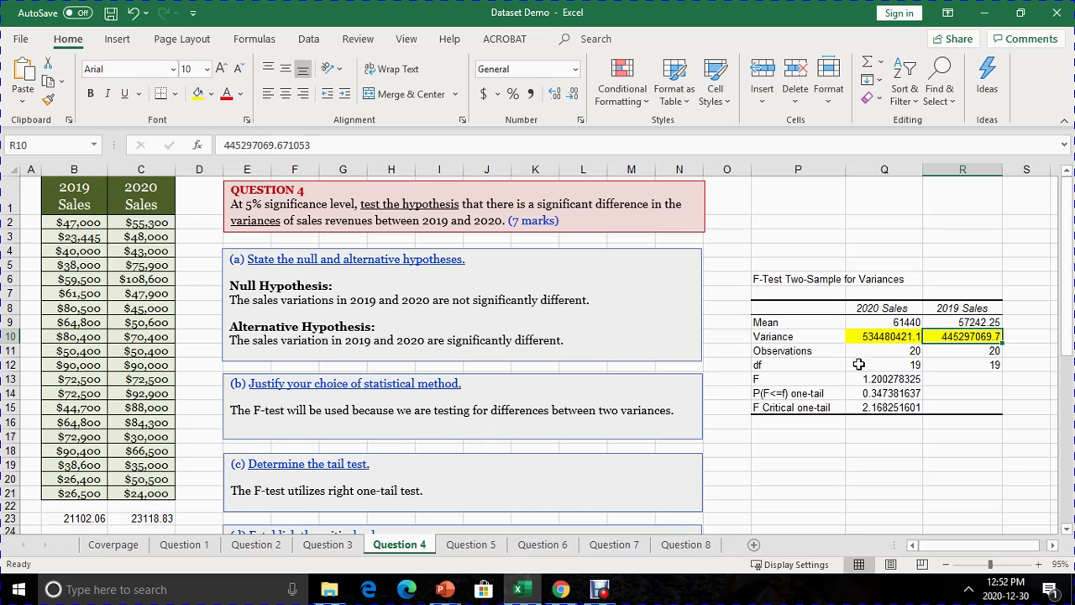
{"action": "left_click_drag", "start_coordinate": [903, 351], "coordinate": [967, 353]}
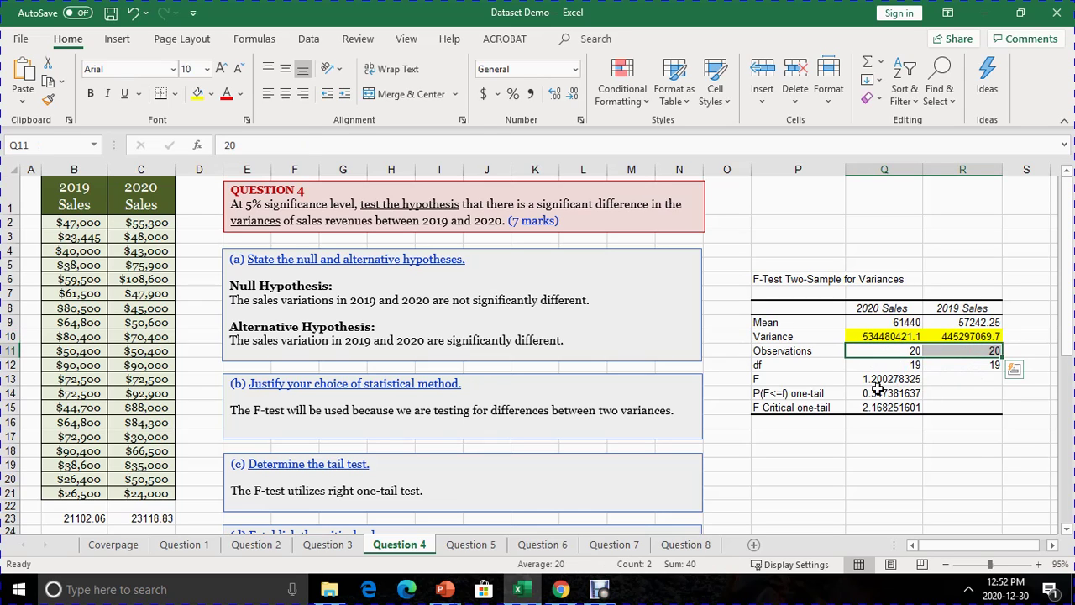
{"action": "left_click", "coordinate": [895, 367]}
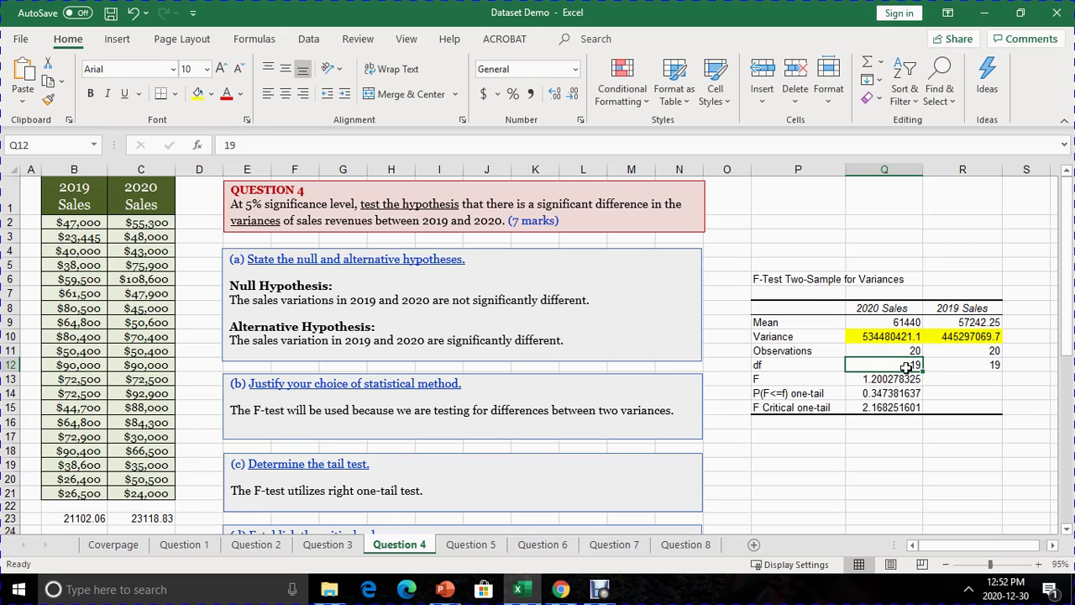
{"action": "left_click", "coordinate": [967, 365]}
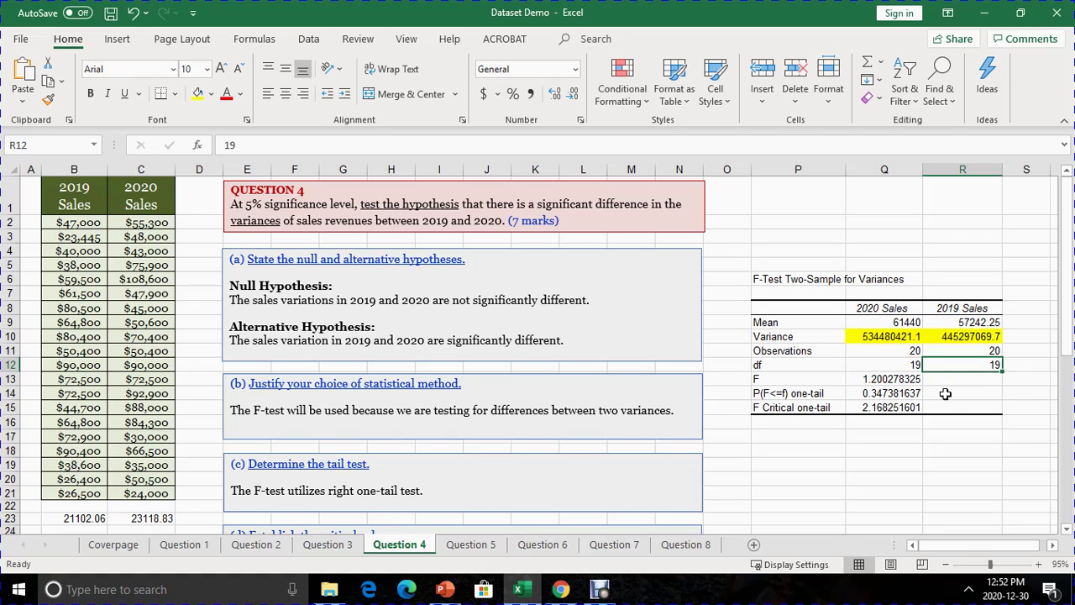
{"action": "left_click", "coordinate": [880, 382]}
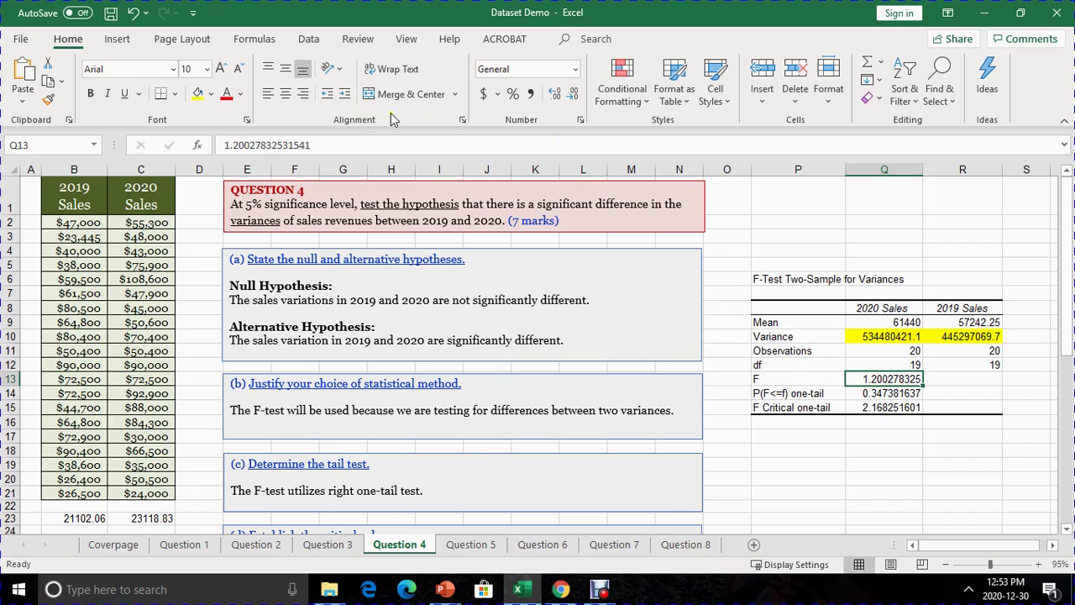
Round the F value in Q13 to three decimals so it shows 1.200
{"action": "left_click", "coordinate": [574, 98]}
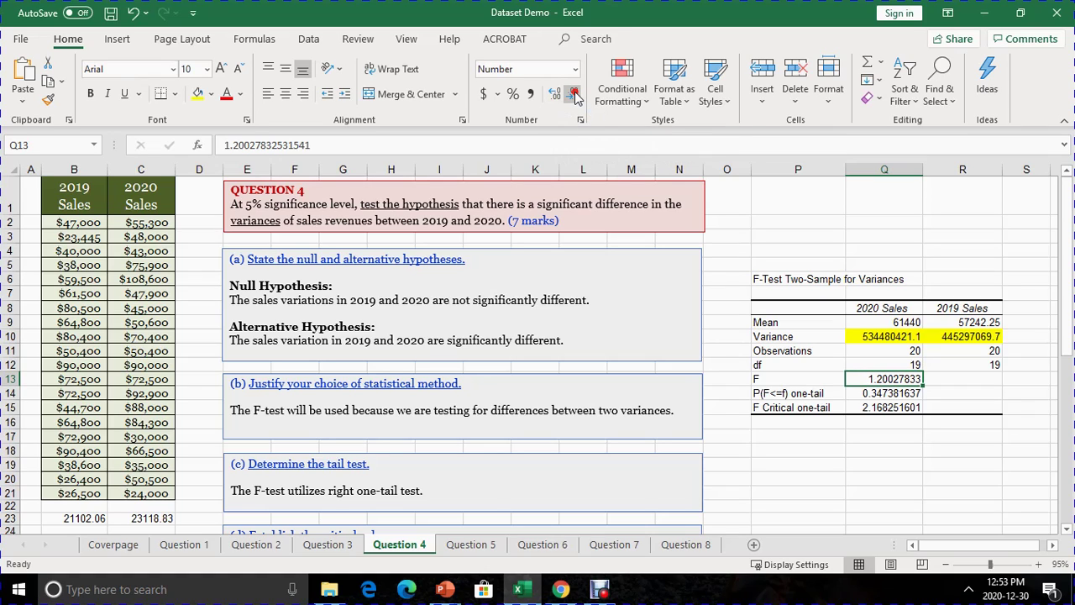
{"action": "left_click", "coordinate": [574, 99]}
{"action": "left_click", "coordinate": [574, 98]}
{"action": "left_click", "coordinate": [575, 98]}
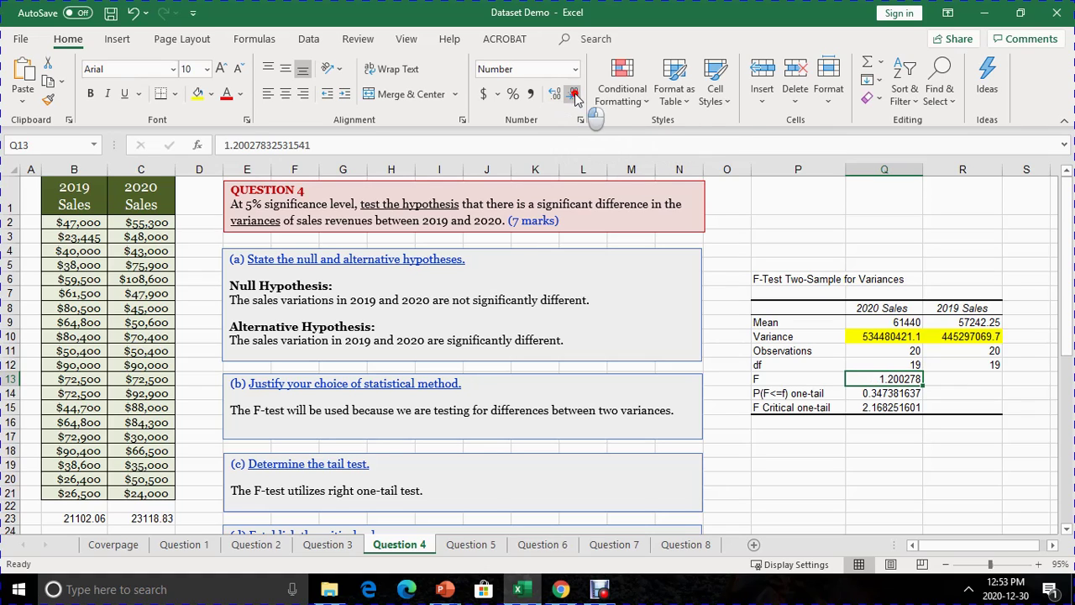
{"action": "left_click", "coordinate": [575, 98]}
{"action": "left_click", "coordinate": [574, 99]}
{"action": "left_click", "coordinate": [899, 406]}
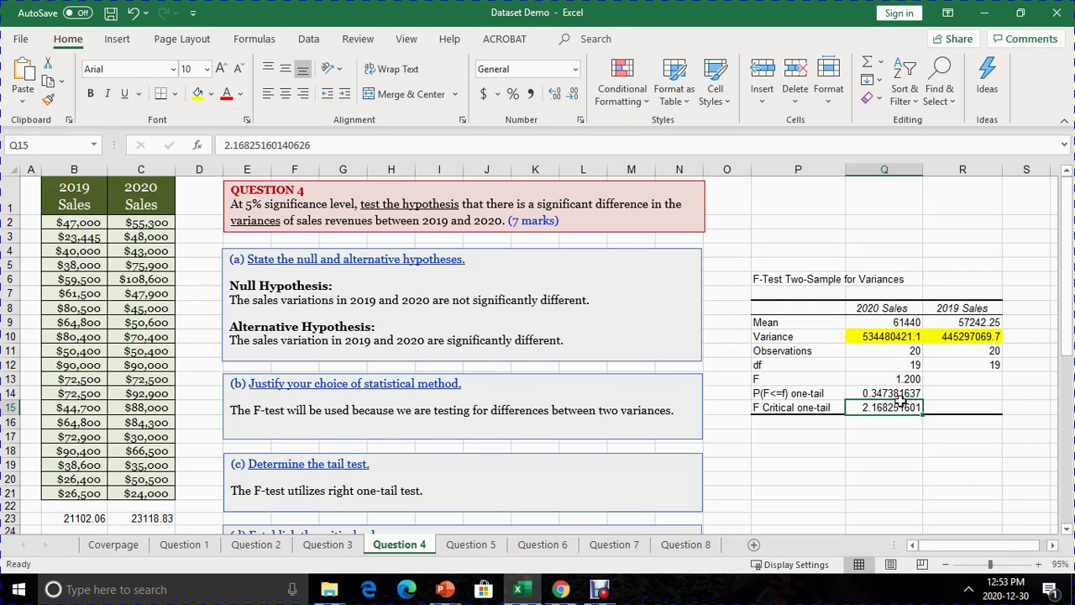
{"action": "left_click", "coordinate": [876, 379]}
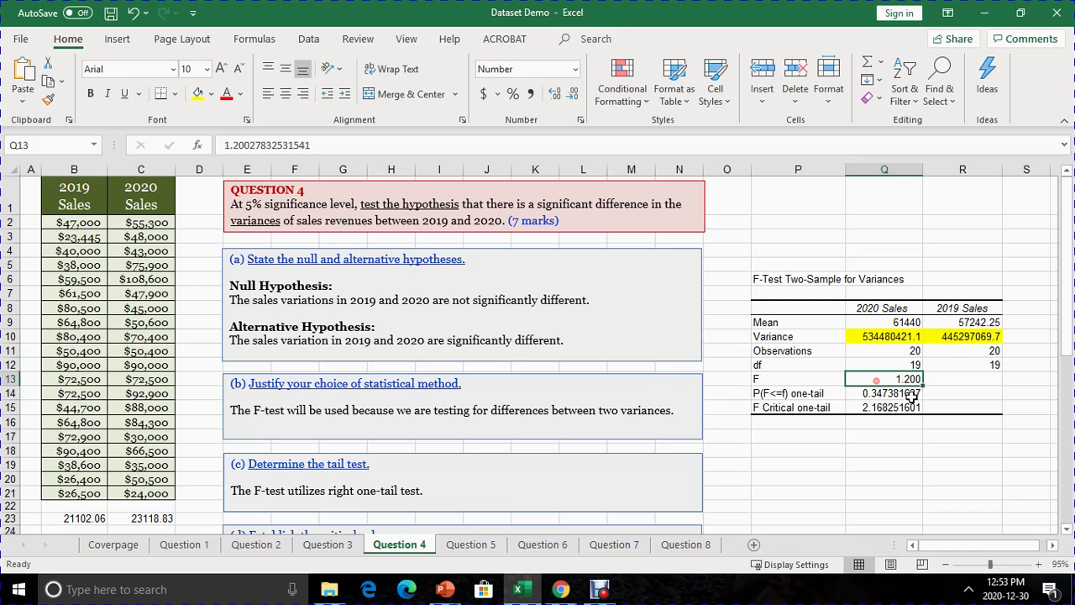
{"action": "scroll", "coordinate": [911, 397], "scroll_direction": "down", "scroll_amount": 1}
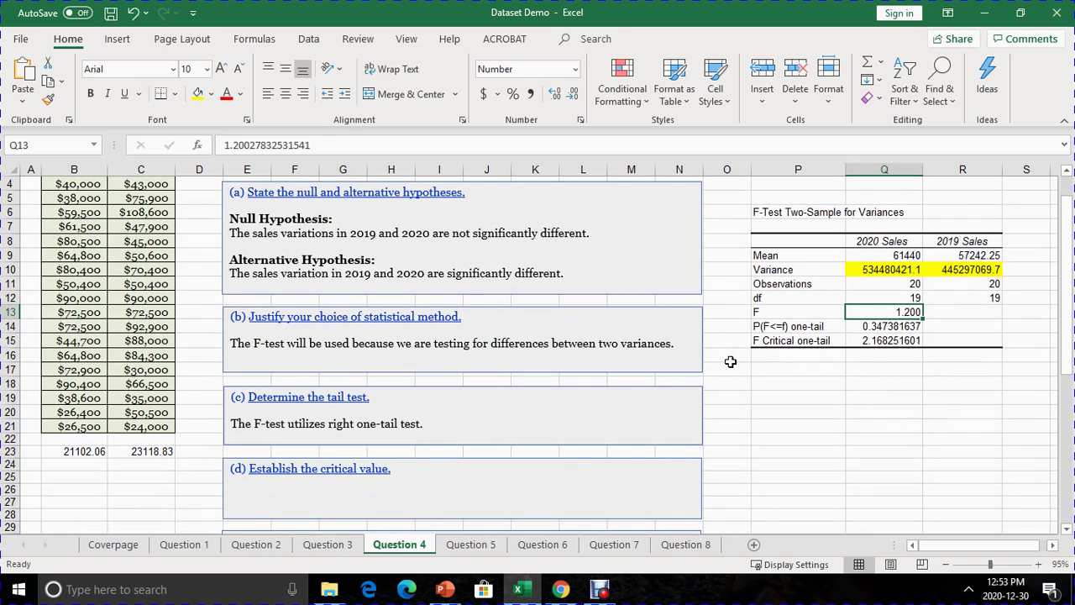
{"action": "scroll", "coordinate": [840, 366], "scroll_direction": "up", "scroll_amount": 1}
Round the one-tail p-value in Q14 to 0.347
{"action": "left_click", "coordinate": [892, 394]}
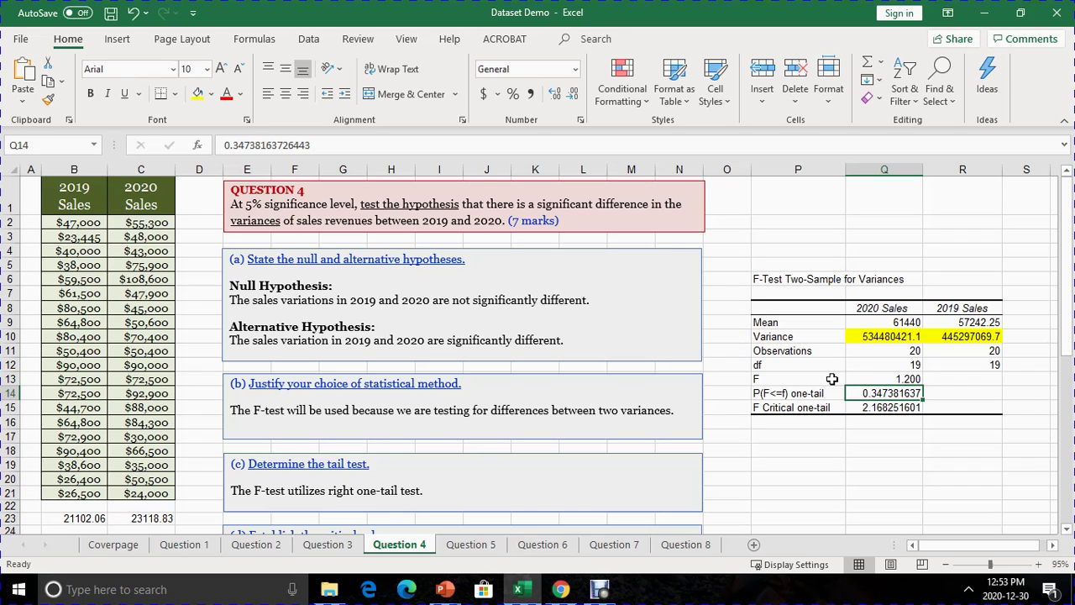
{"action": "left_click", "coordinate": [571, 97]}
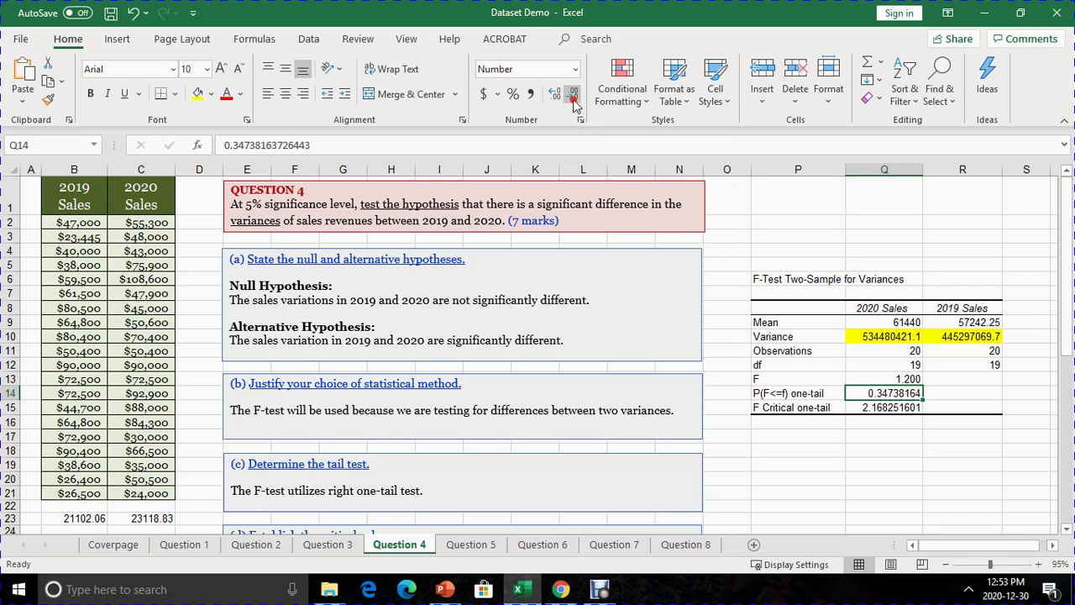
{"action": "left_click", "coordinate": [572, 99]}
{"action": "left_click", "coordinate": [574, 101]}
{"action": "left_click", "coordinate": [573, 101]}
{"action": "left_click", "coordinate": [574, 101]}
{"action": "left_click", "coordinate": [574, 101]}
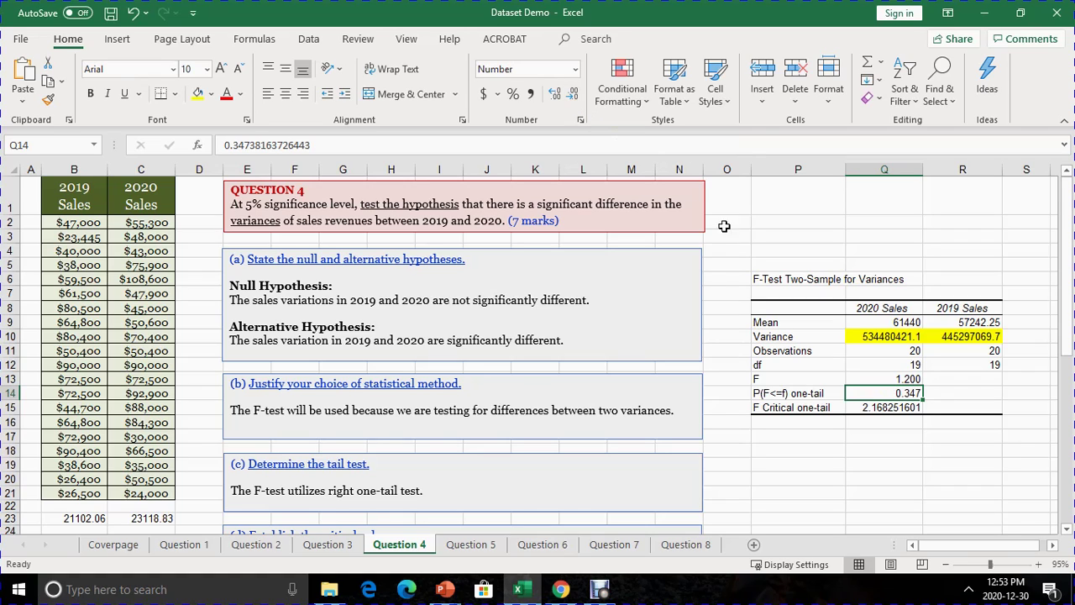
Round the F Critical one-tail value in Q15 to 2.168
{"action": "left_click", "coordinate": [878, 408]}
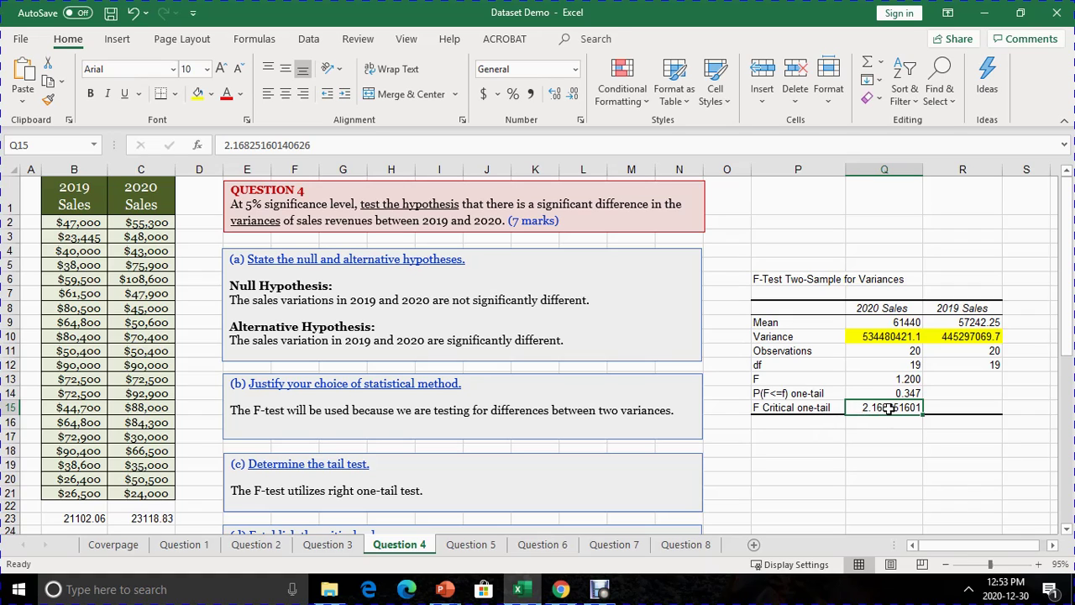
{"action": "left_click", "coordinate": [573, 97]}
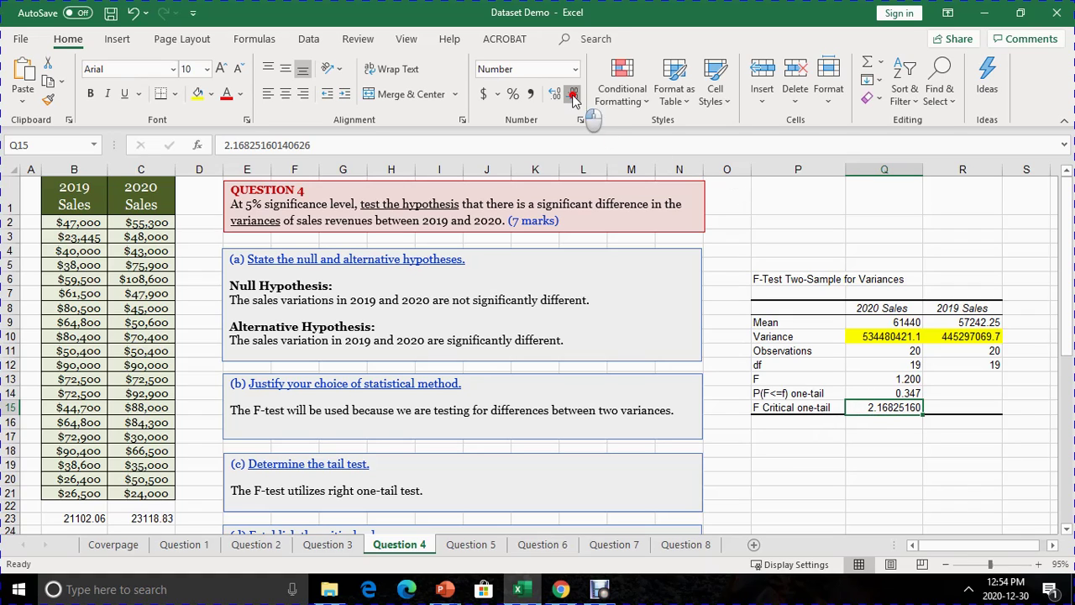
{"action": "left_click", "coordinate": [574, 97]}
{"action": "left_click", "coordinate": [574, 98]}
{"action": "left_click", "coordinate": [574, 98]}
{"action": "left_click", "coordinate": [574, 98]}
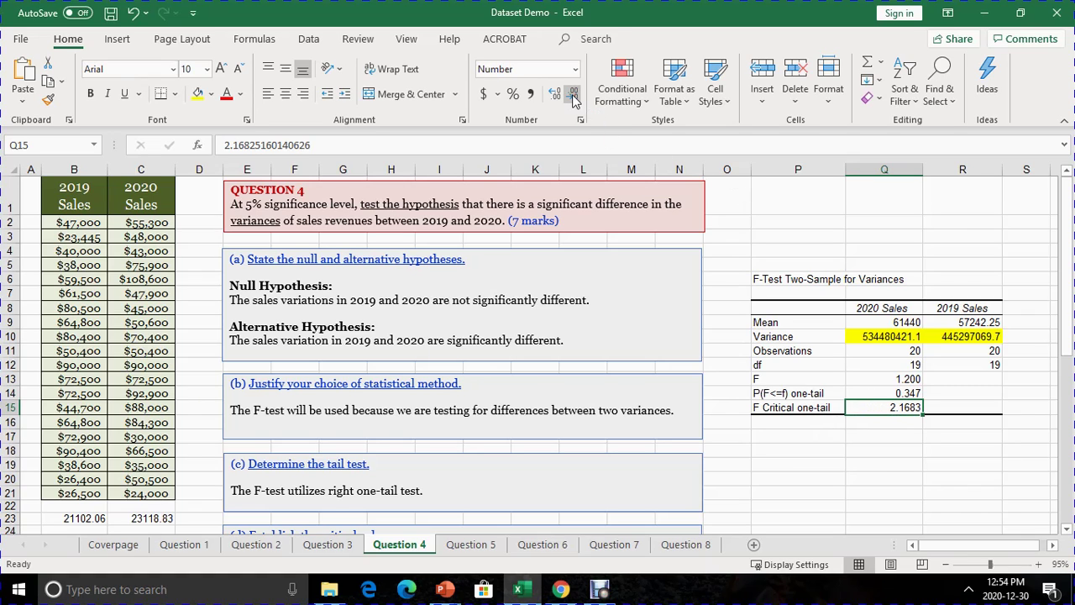
{"action": "left_click", "coordinate": [574, 97]}
{"action": "left_click", "coordinate": [968, 405]}
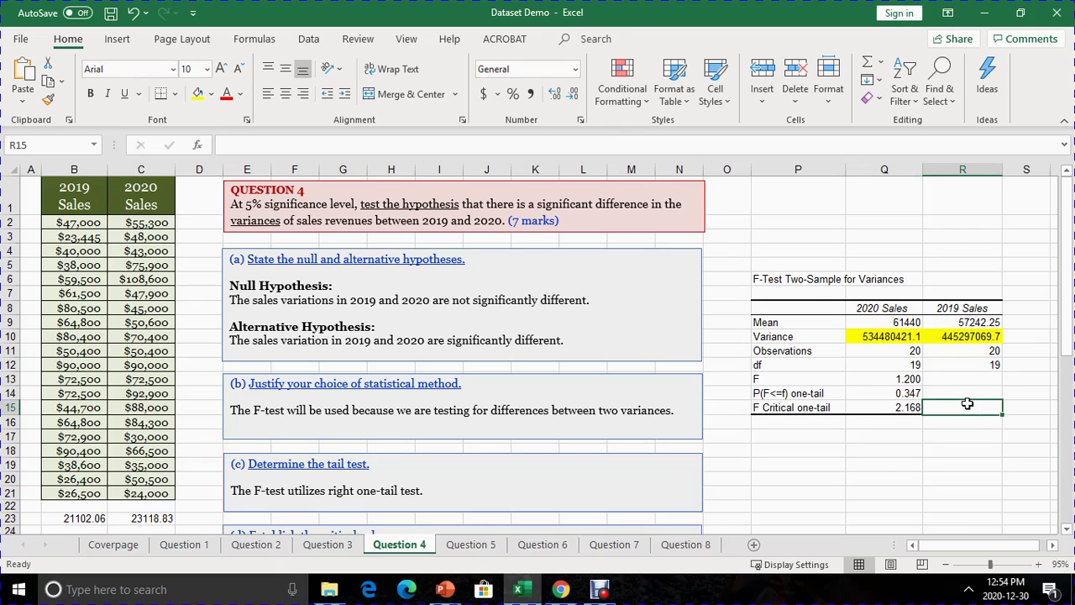
{"action": "left_click", "coordinate": [900, 380]}
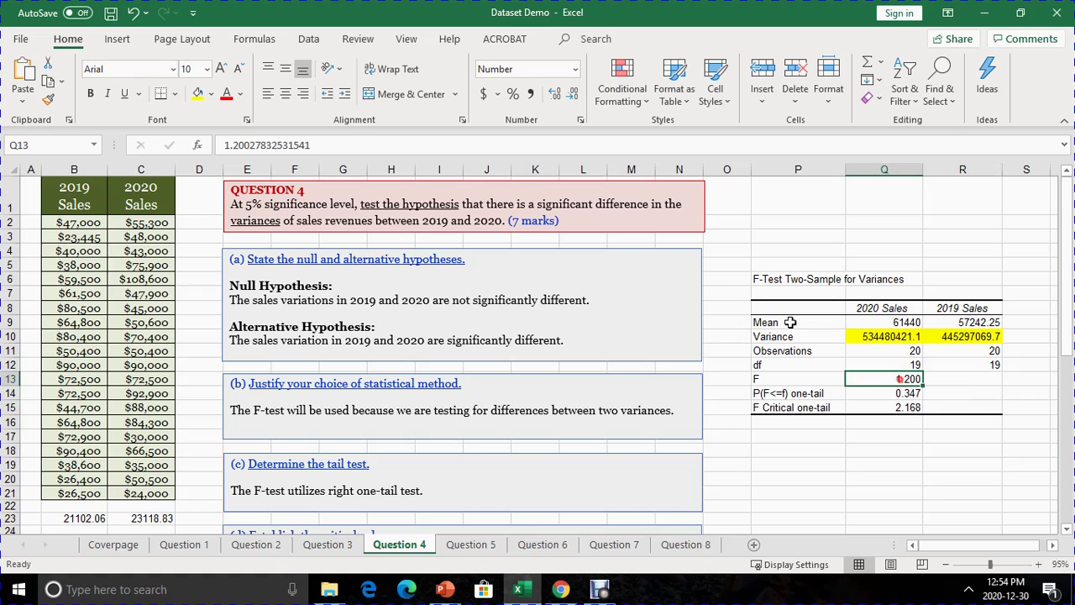
{"action": "left_click", "coordinate": [894, 409]}
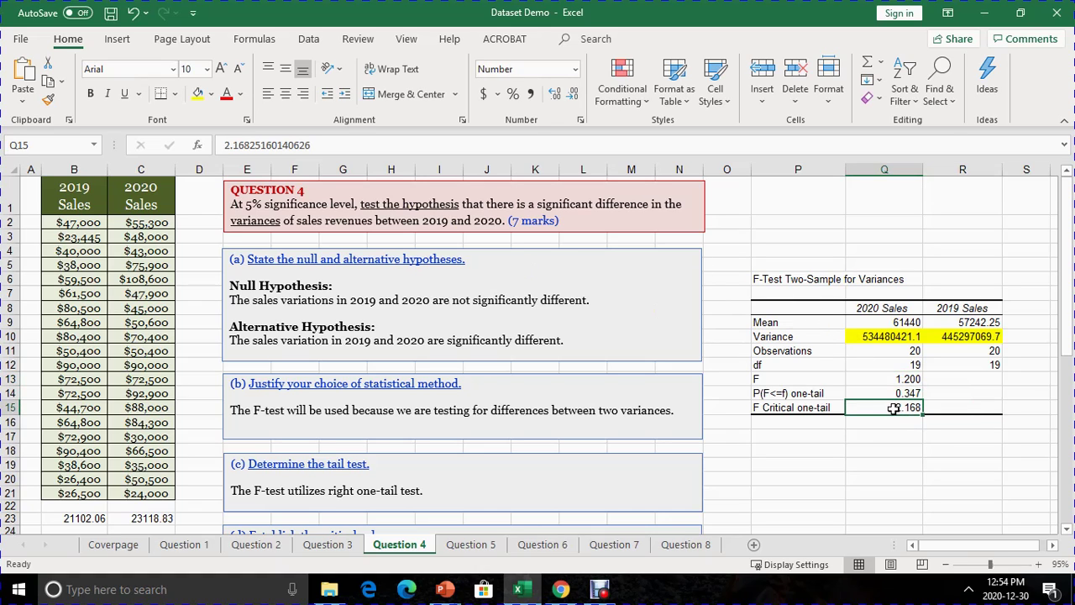
Fill the 2.168 critical value cell yellow and answer (d) with 'The critical value is 2.168'
{"action": "left_click", "coordinate": [197, 93]}
{"action": "scroll", "coordinate": [496, 346], "scroll_direction": "down", "scroll_amount": 1}
{"action": "scroll", "coordinate": [496, 347], "scroll_direction": "down", "scroll_amount": 1}
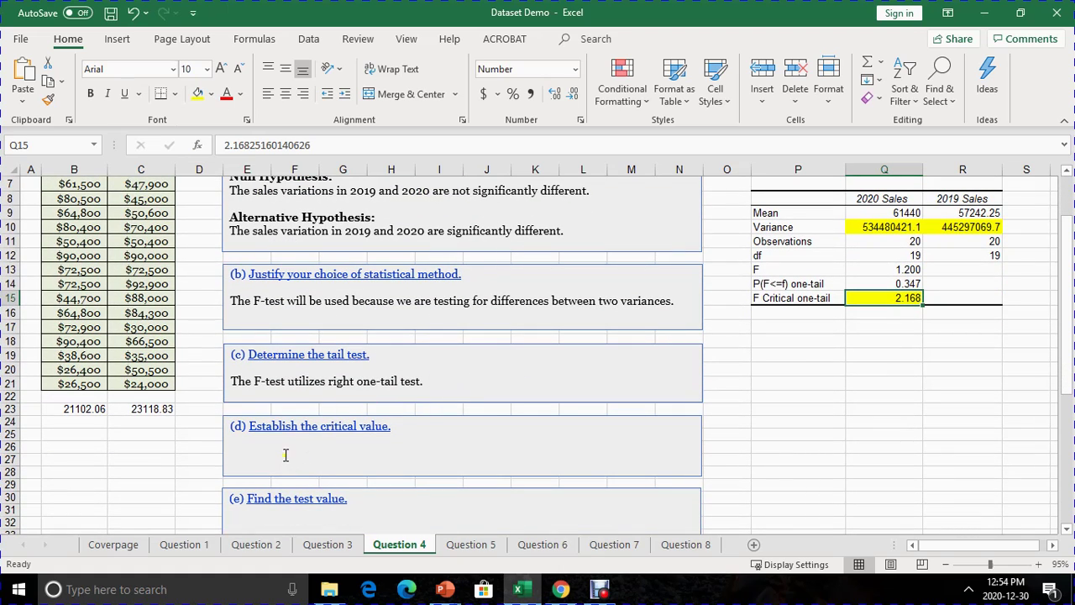
{"action": "left_click", "coordinate": [283, 446]}
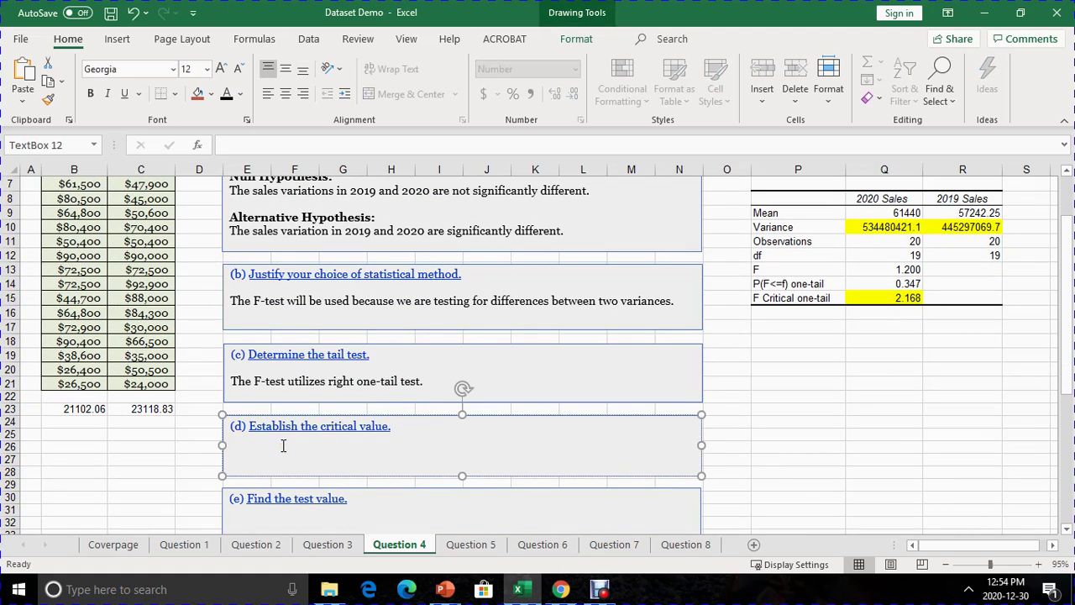
{"action": "type", "text": "The critical value"}
{"action": "left_click", "coordinate": [232, 440]}
{"action": "key", "text": "Return"}
{"action": "left_click", "coordinate": [362, 520]}
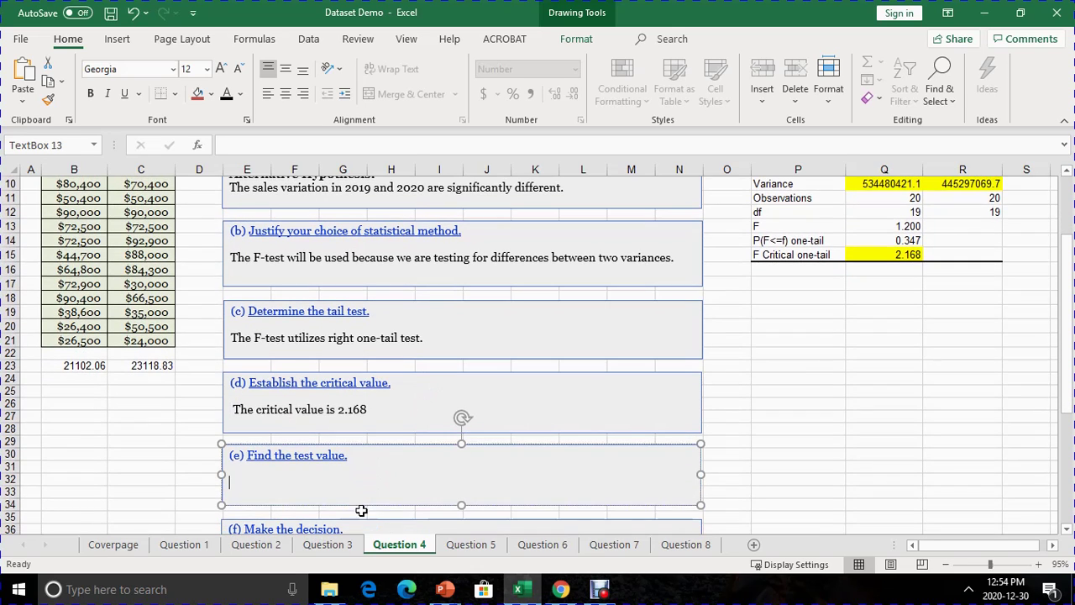
Fill the F value cell (1.200) light blue
{"action": "left_click", "coordinate": [889, 338]}
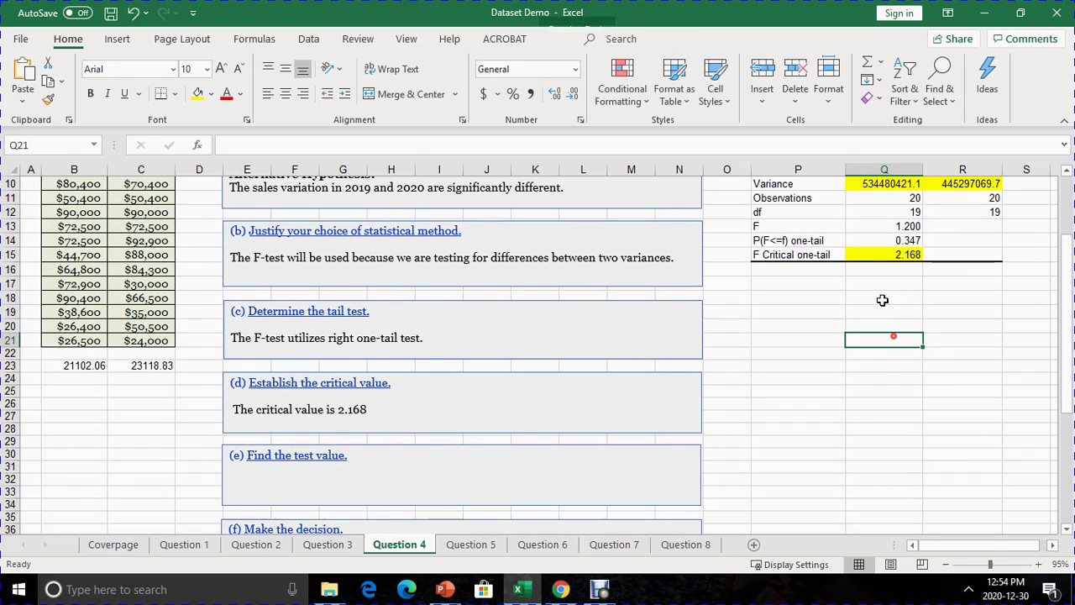
{"action": "left_click", "coordinate": [899, 229]}
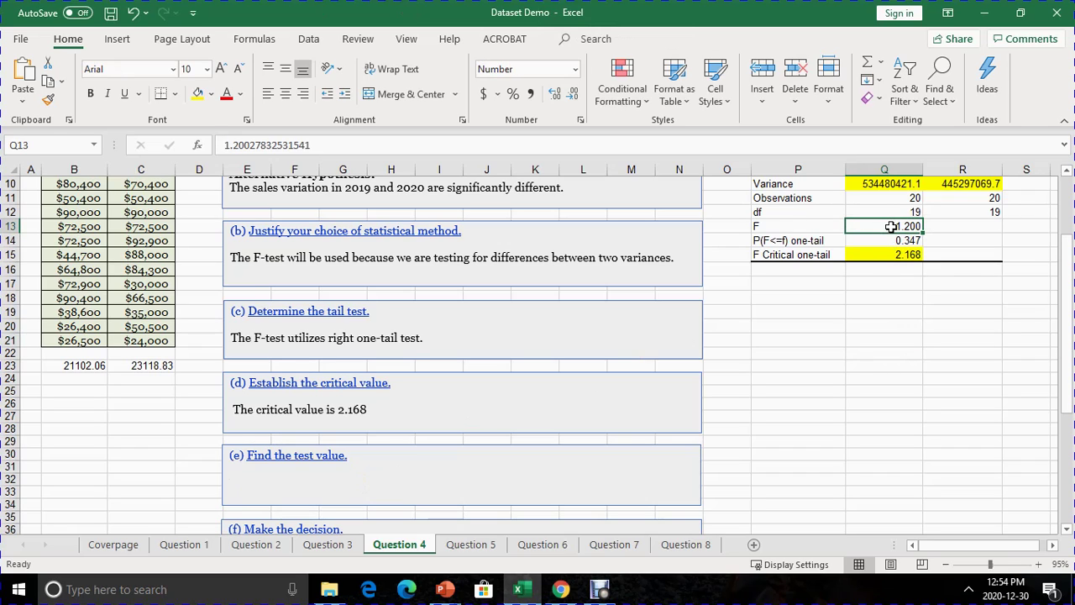
{"action": "left_click", "coordinate": [211, 94]}
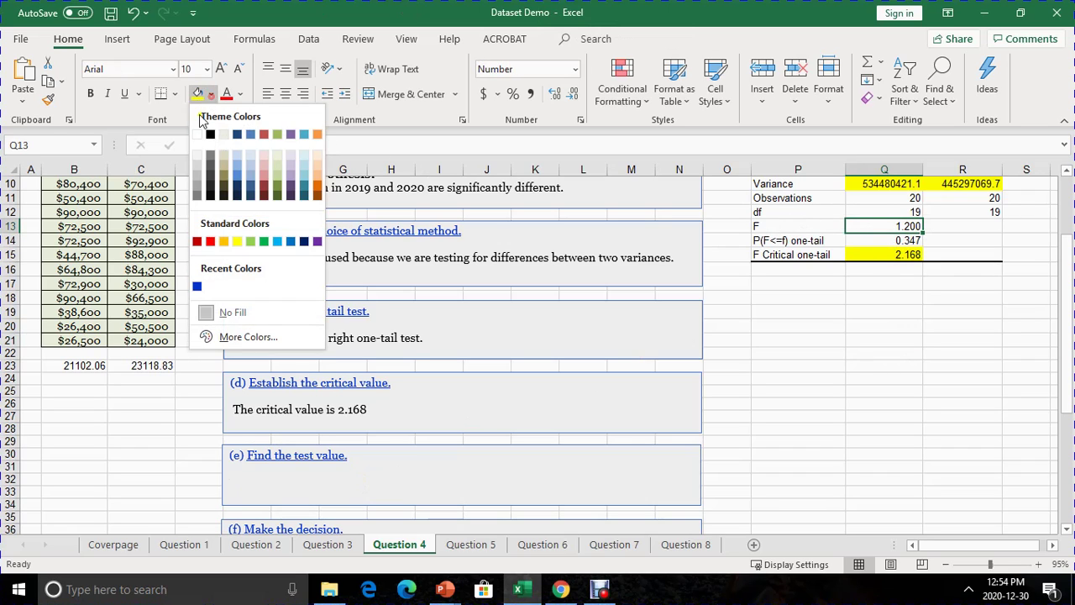
{"action": "left_click", "coordinate": [304, 166]}
{"action": "left_click", "coordinate": [848, 327]}
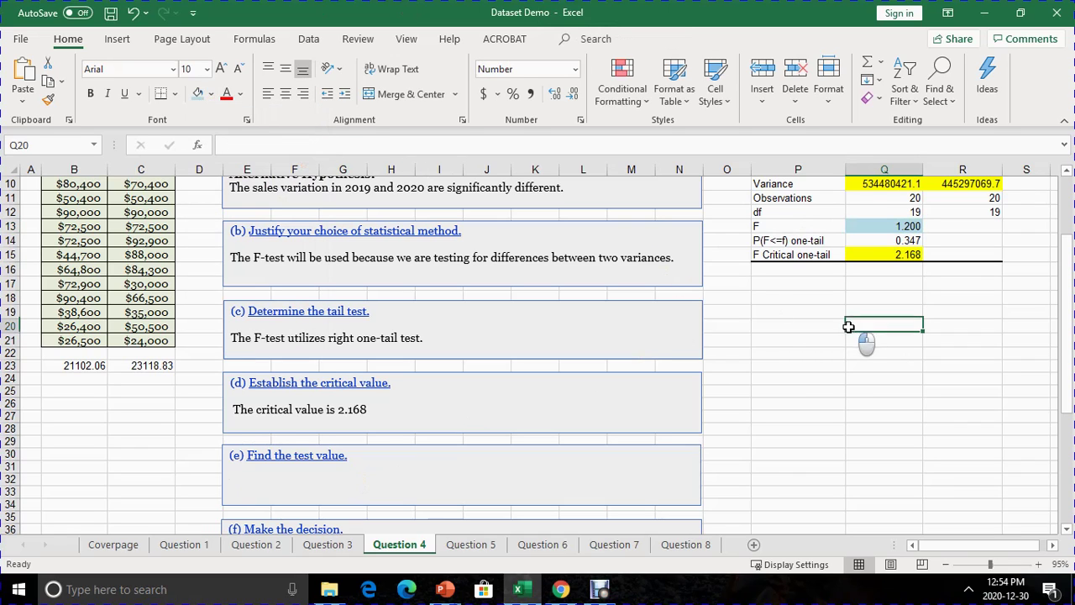
Complete answer (e) so it reads 'The f-test value is 1.200'
{"action": "left_click", "coordinate": [262, 474]}
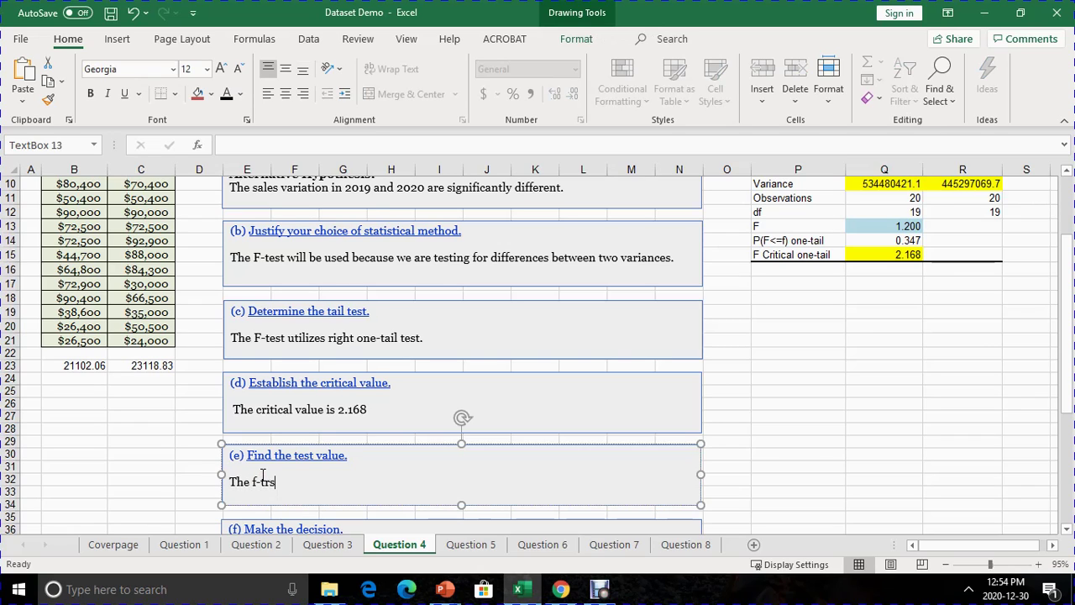
{"action": "key", "text": "BackSpace"}
{"action": "key", "text": "BackSpace"}
{"action": "type", "text": "est value is 1.200"}
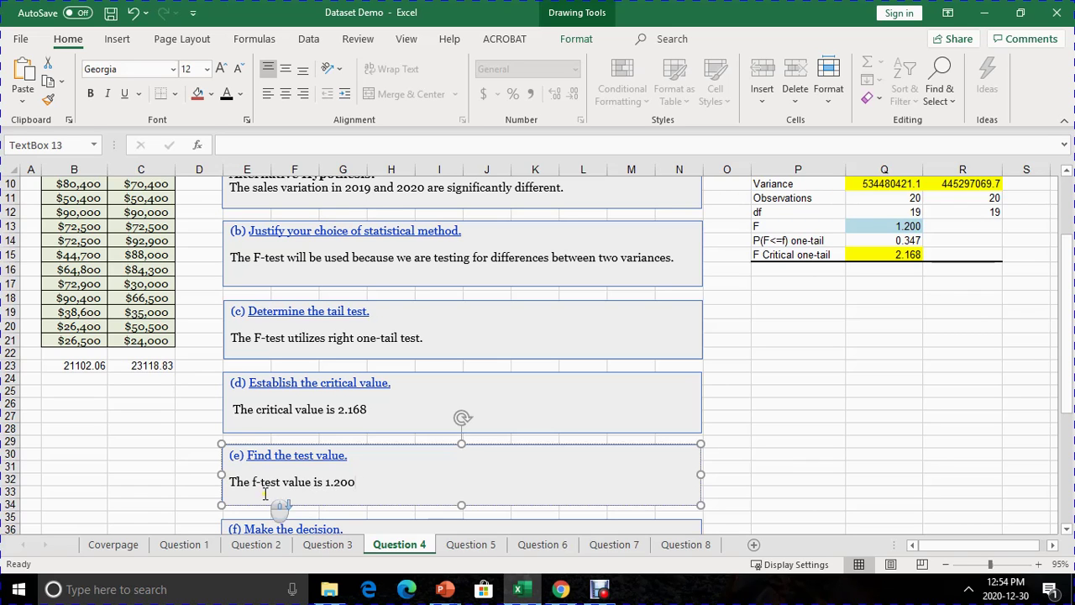
{"action": "scroll", "coordinate": [279, 508], "scroll_direction": "down", "scroll_amount": 2}
{"action": "left_click", "coordinate": [282, 472]}
{"action": "scroll", "coordinate": [423, 445], "scroll_direction": "up", "scroll_amount": 2}
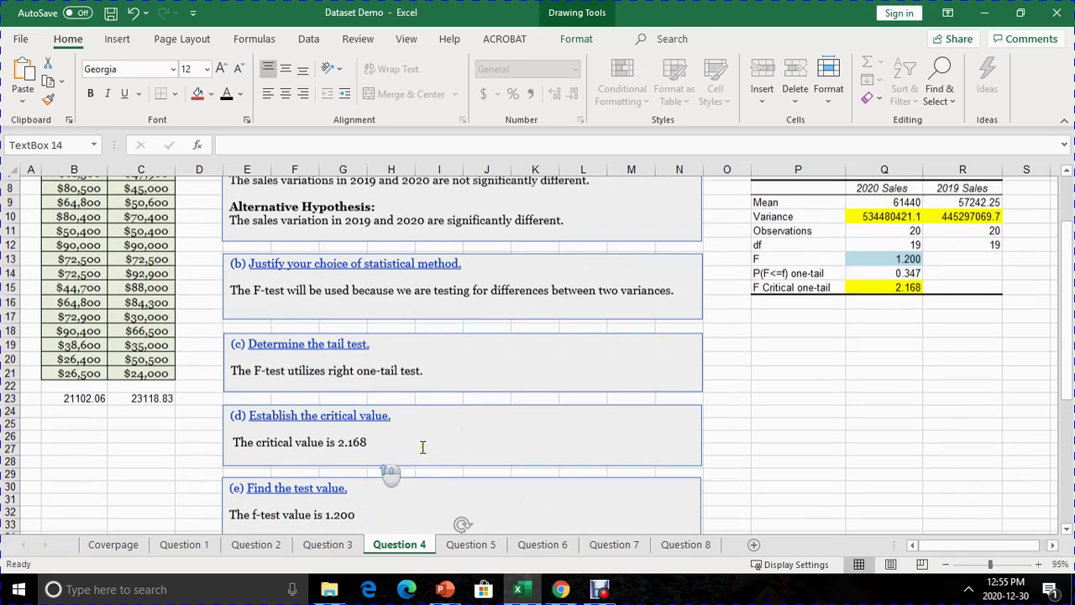
{"action": "scroll", "coordinate": [715, 367], "scroll_direction": "down", "scroll_amount": 2}
{"action": "scroll", "coordinate": [521, 437], "scroll_direction": "down", "scroll_amount": 2}
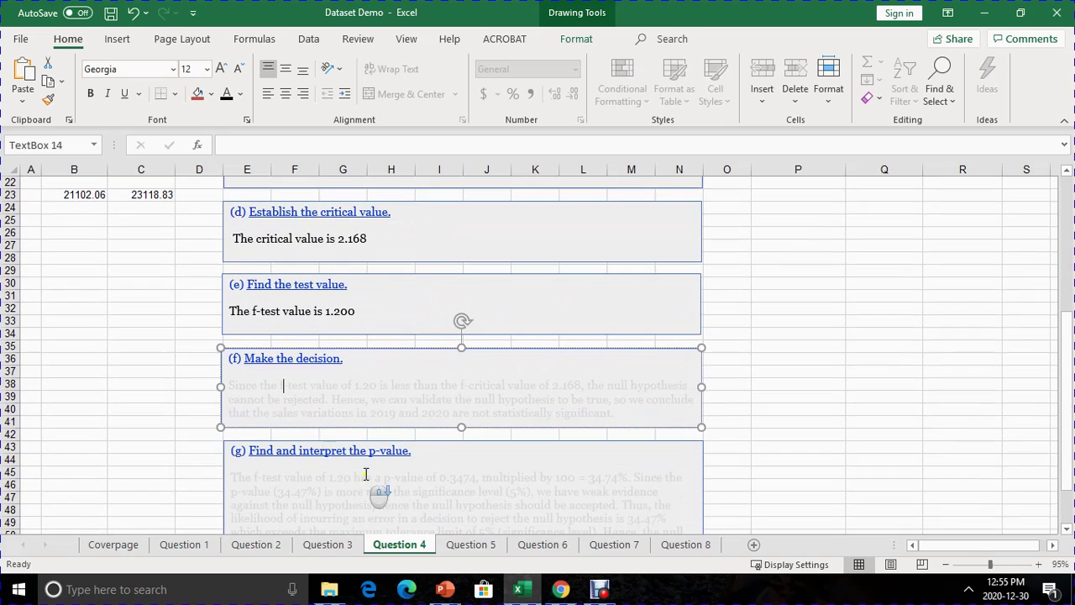
Turn the faint part (f) decision paragraph black
{"action": "scroll", "coordinate": [488, 390], "scroll_direction": "up", "scroll_amount": 1}
{"action": "scroll", "coordinate": [328, 332], "scroll_direction": "up", "scroll_amount": 2}
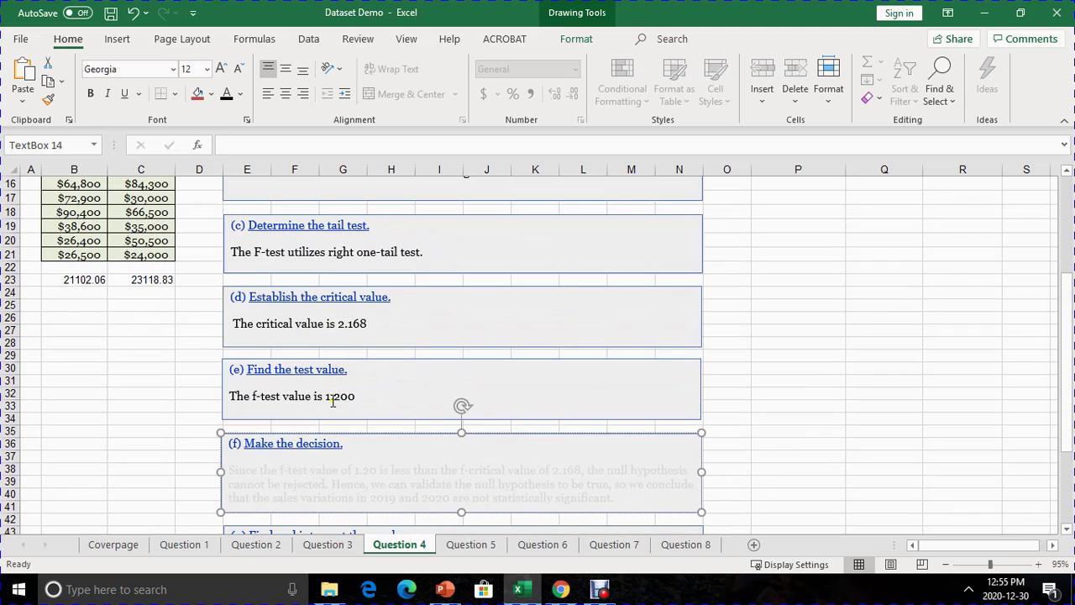
{"action": "left_click", "coordinate": [283, 469]}
{"action": "left_click_drag", "start_coordinate": [225, 471], "coordinate": [636, 497]}
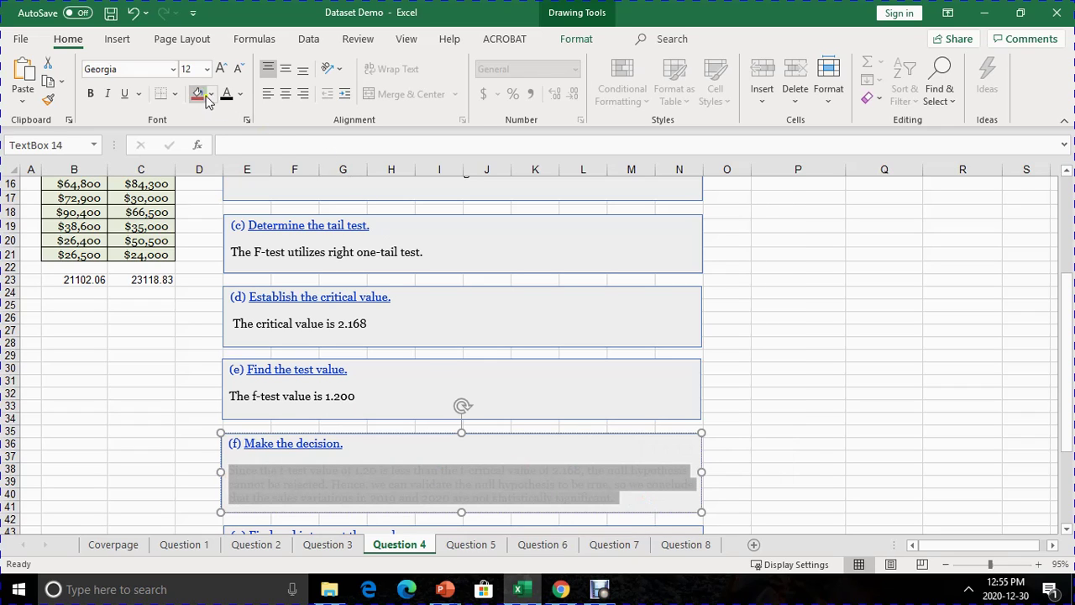
{"action": "left_click", "coordinate": [225, 93]}
{"action": "left_click", "coordinate": [497, 452]}
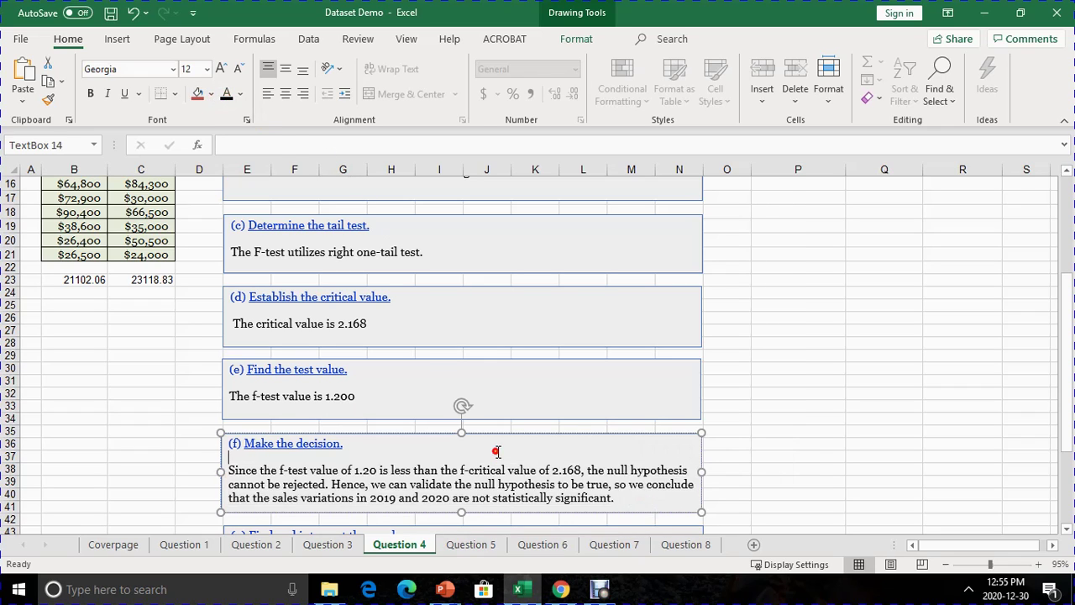
{"action": "left_click", "coordinate": [820, 431]}
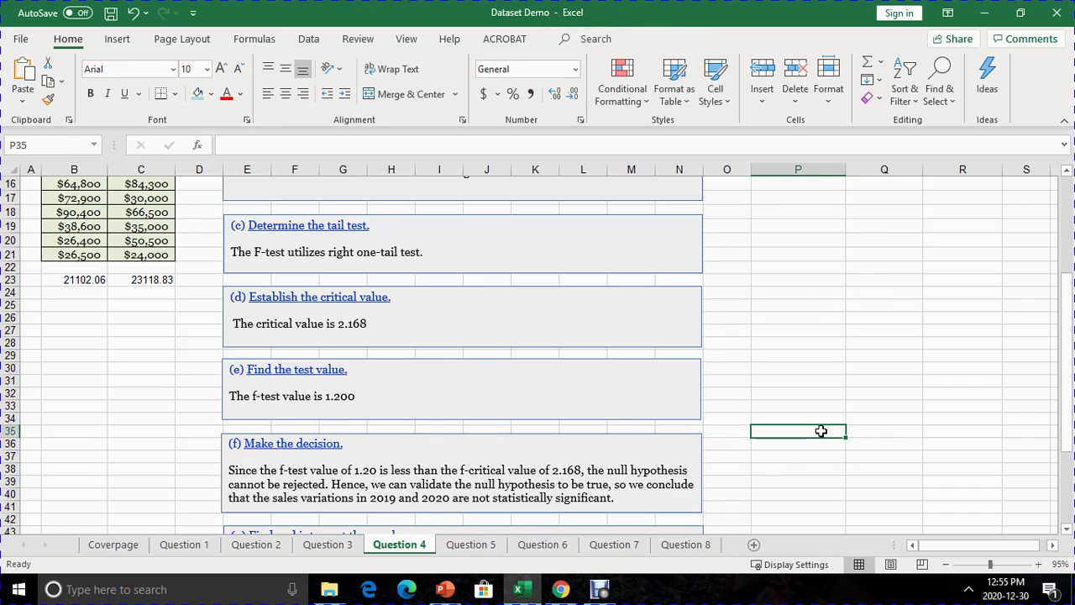
{"action": "scroll", "coordinate": [332, 476], "scroll_direction": "down", "scroll_amount": 1}
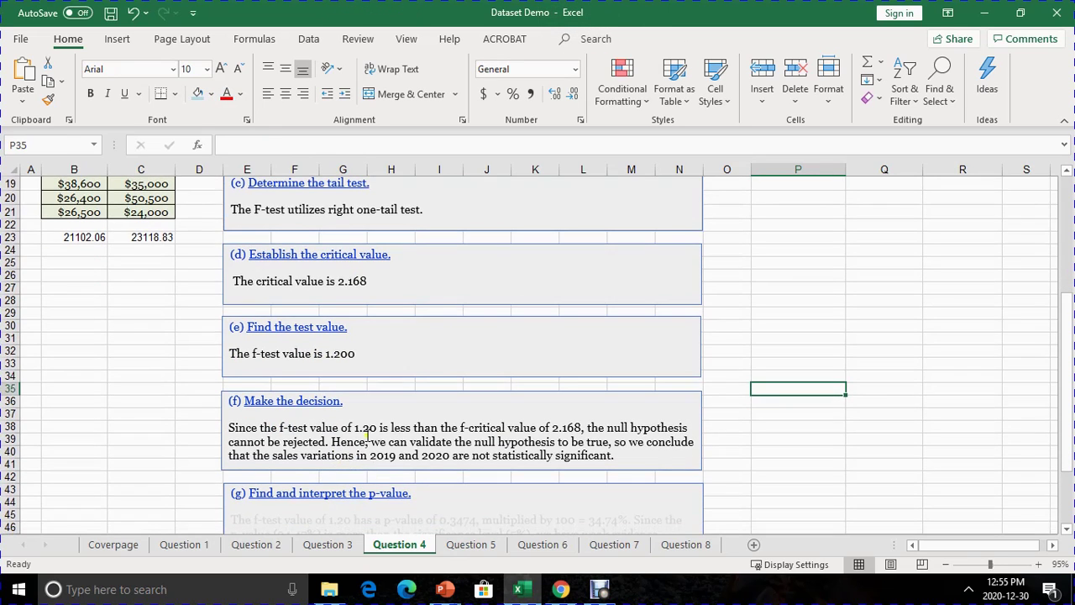
Correct the f-test value in part (f) from 1.20 to 1.200
{"action": "left_click", "coordinate": [377, 429]}
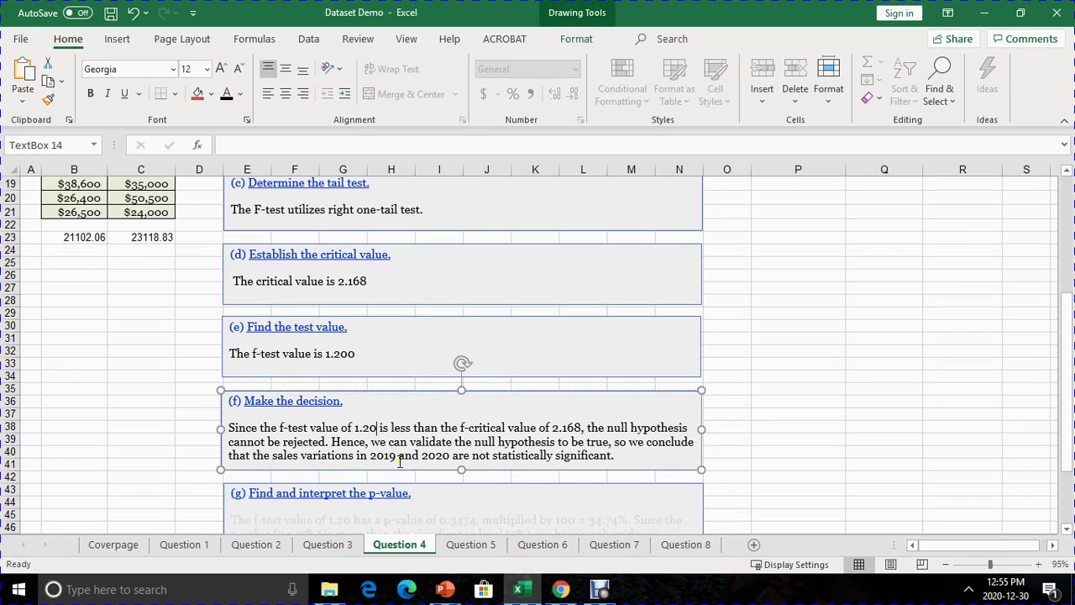
{"action": "type", "text": "0"}
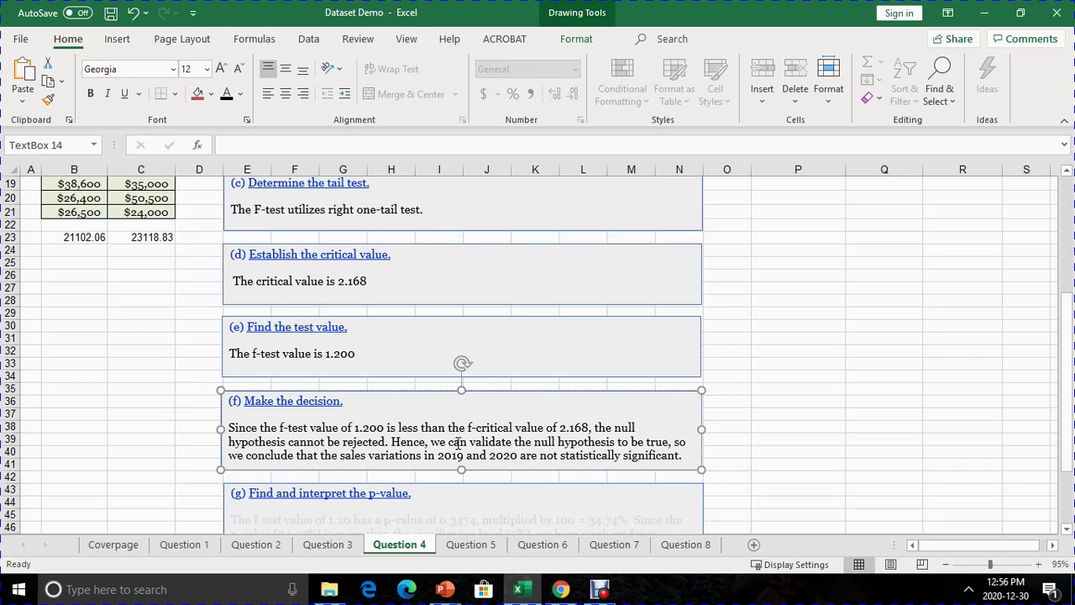
{"action": "scroll", "coordinate": [463, 456], "scroll_direction": "up", "scroll_amount": 6}
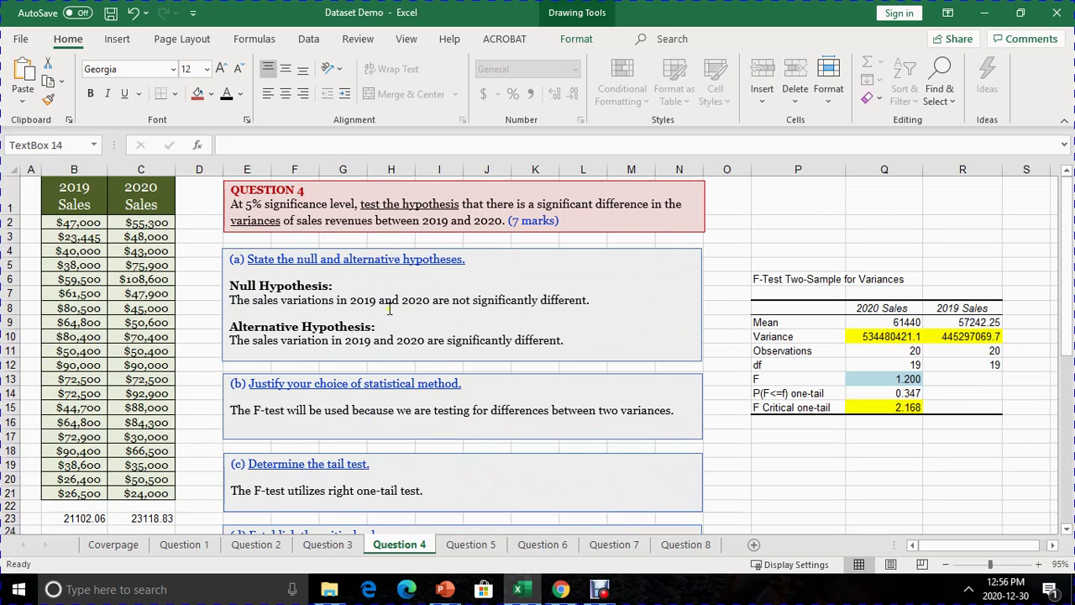
Review the null hypothesis sentence and widen the part (f) text box slightly
{"action": "left_click_drag", "start_coordinate": [231, 300], "coordinate": [588, 302]}
{"action": "left_click_drag", "start_coordinate": [591, 304], "coordinate": [592, 304]}
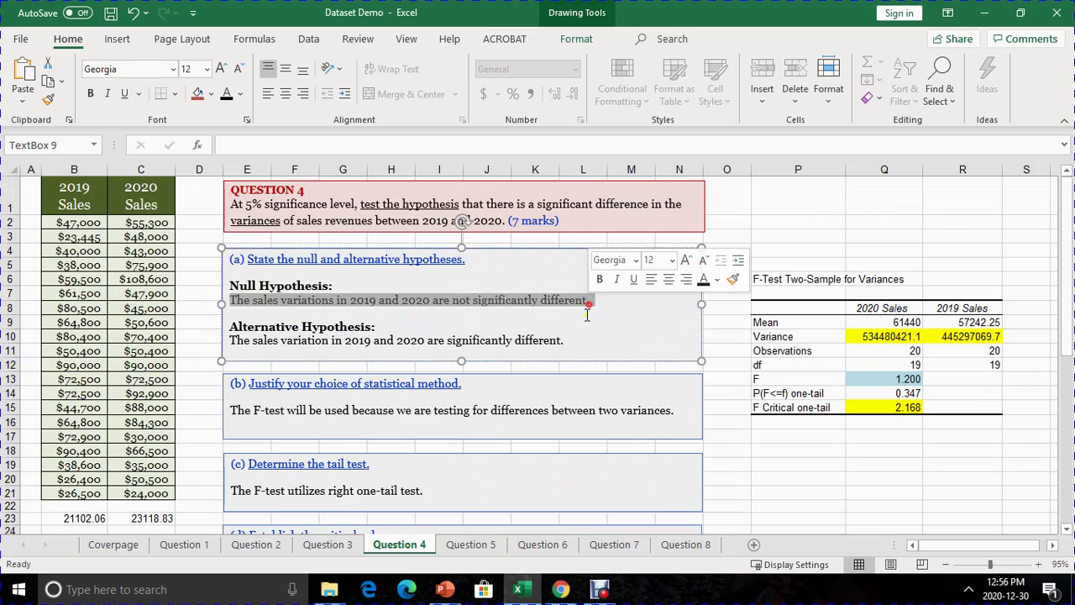
{"action": "left_click", "coordinate": [589, 300]}
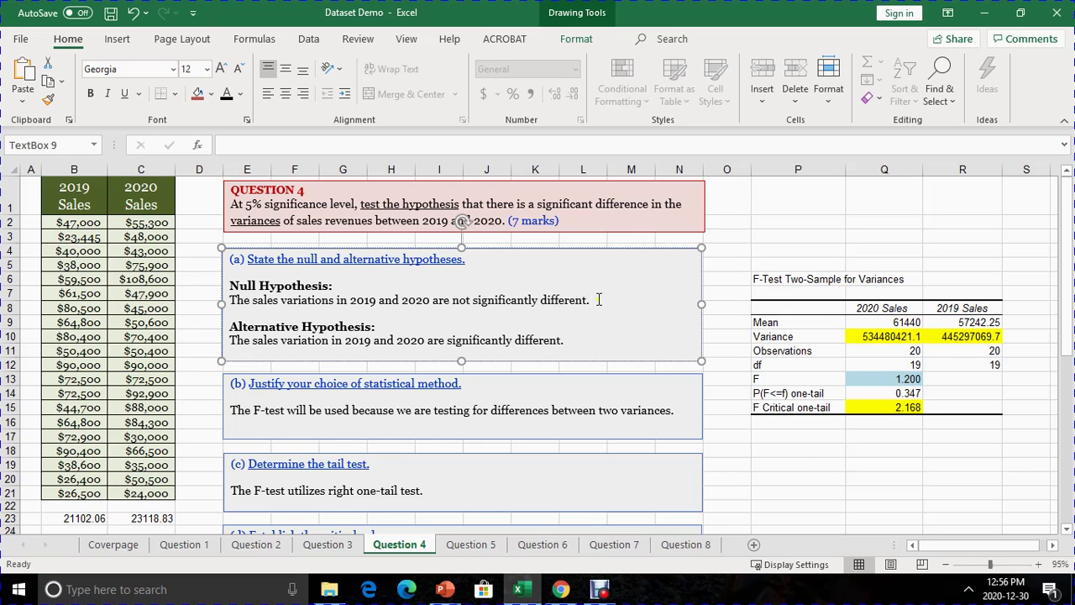
{"action": "scroll", "coordinate": [508, 390], "scroll_direction": "down", "scroll_amount": 6}
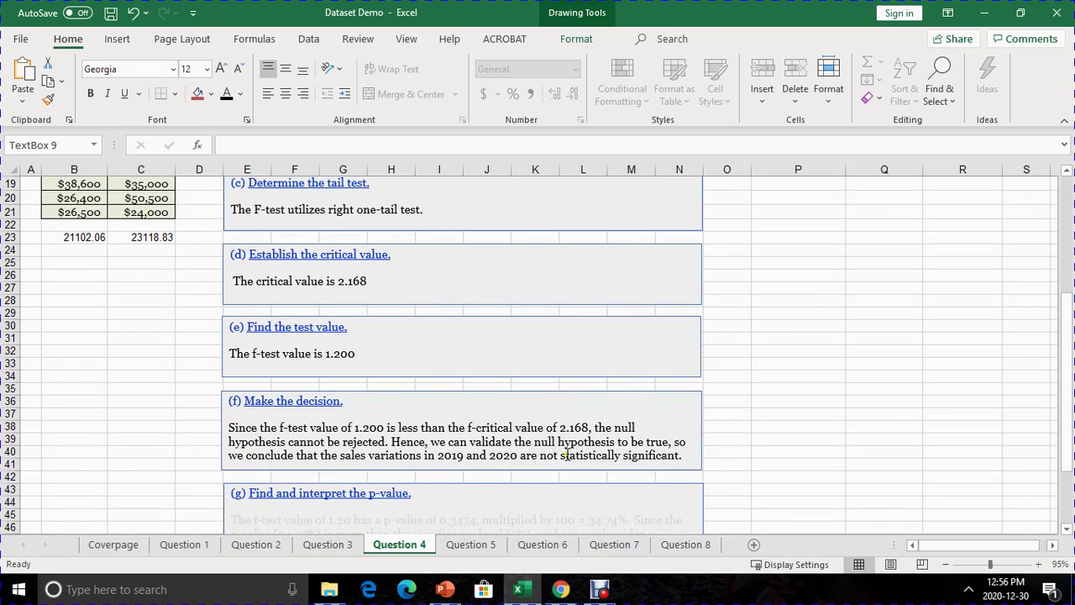
{"action": "left_click", "coordinate": [602, 462]}
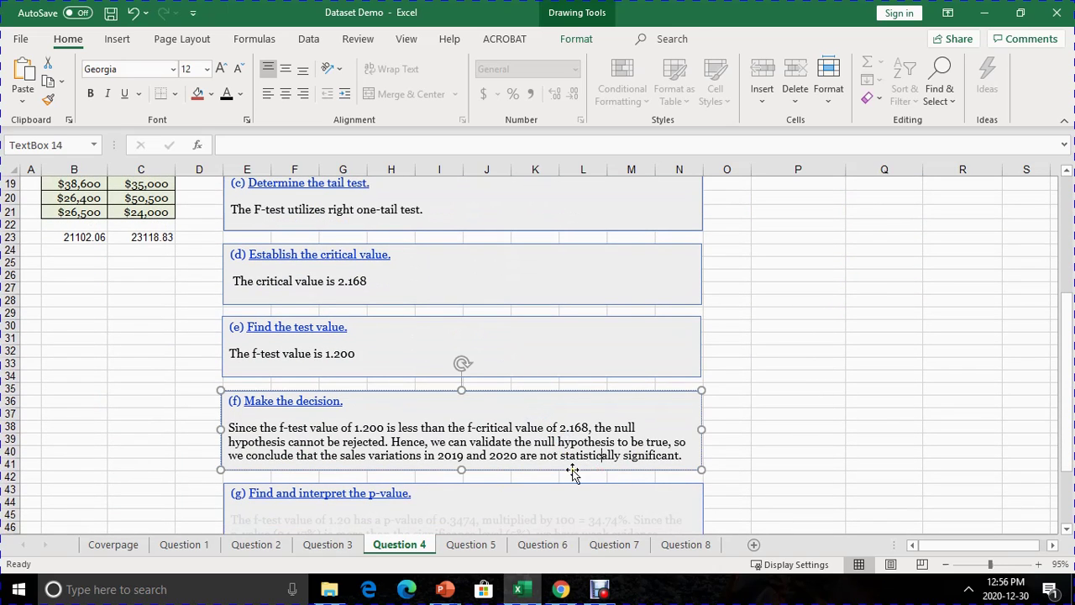
{"action": "left_click_drag", "start_coordinate": [702, 428], "coordinate": [726, 441]}
Change the (f) conclusion from 'not statistically significant.' to 'not significantly different.'
{"action": "left_click", "coordinate": [621, 465]}
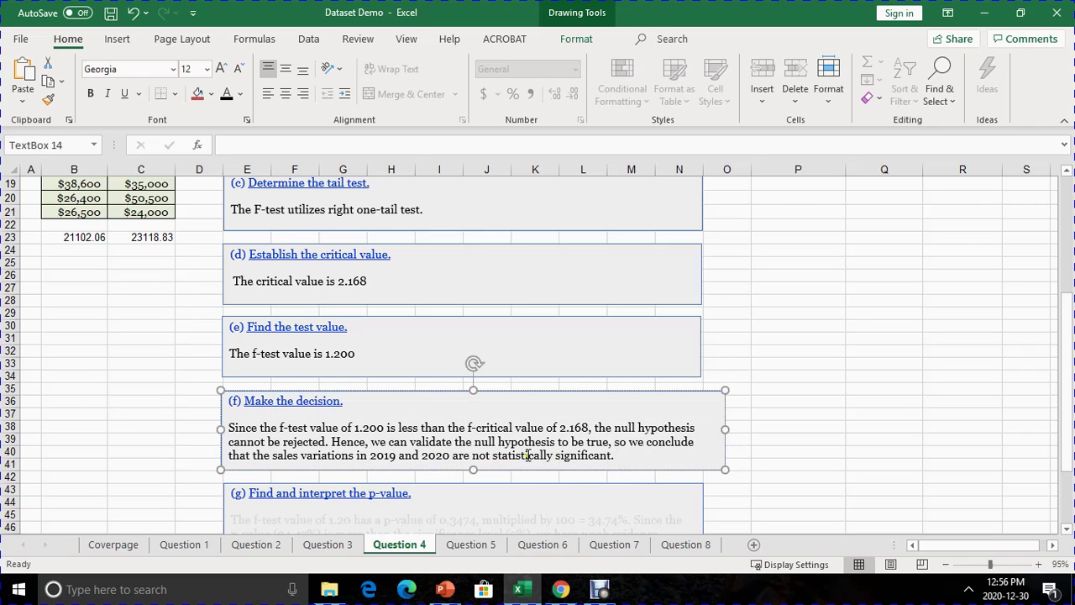
{"action": "left_click", "coordinate": [555, 456]}
{"action": "key", "text": "BackSpace"}
{"action": "key", "text": "BackSpace"}
{"action": "key", "text": "BackSpace"}
{"action": "key", "text": "BackSpace"}
{"action": "key", "text": "BackSpace"}
{"action": "key", "text": "BackSpace"}
{"action": "key", "text": "BackSpace"}
{"action": "key", "text": "BackSpace"}
{"action": "key", "text": "BackSpace"}
{"action": "key", "text": "BackSpace"}
{"action": "key", "text": "BackSpace"}
{"action": "key", "text": "BackSpace"}
{"action": "key", "text": "BackSpace"}
{"action": "key", "text": "BackSpace"}
{"action": "key", "text": "Right"}
{"action": "key", "text": "Right"}
{"action": "key", "text": "Right"}
{"action": "key", "text": "Right"}
{"action": "key", "text": "Right"}
{"action": "key", "text": "Right"}
{"action": "key", "text": "Right"}
{"action": "key", "text": "Right"}
{"action": "key", "text": "Right"}
{"action": "key", "text": "Right"}
{"action": "key", "text": "Right"}
{"action": "key", "text": "BackSpace"}
{"action": "type", "text": "ly differe"}
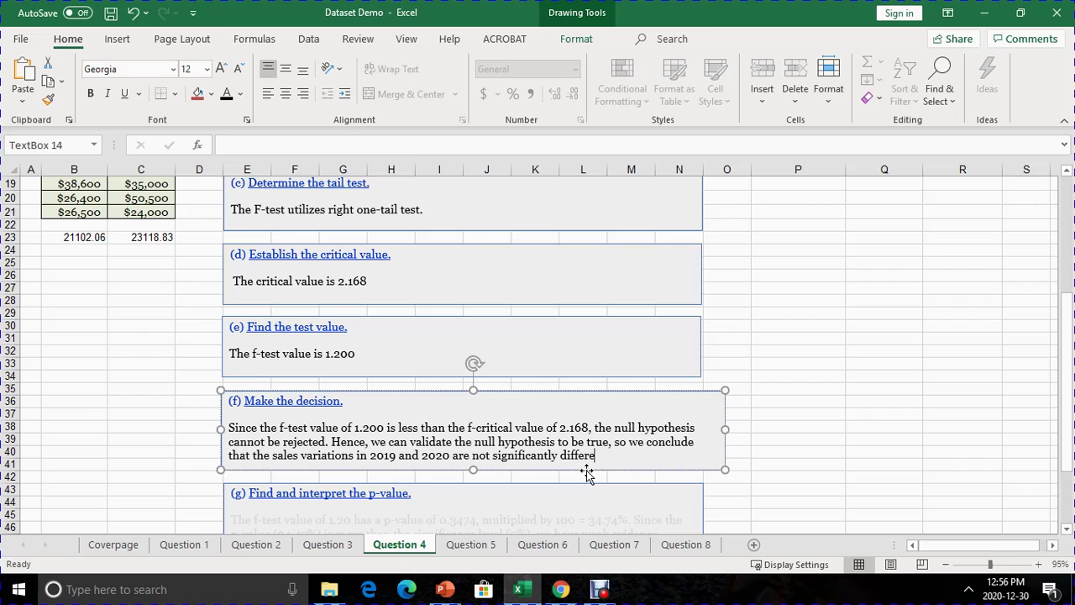
{"action": "type", "text": "nt."}
{"action": "scroll", "coordinate": [508, 435], "scroll_direction": "down", "scroll_amount": 2}
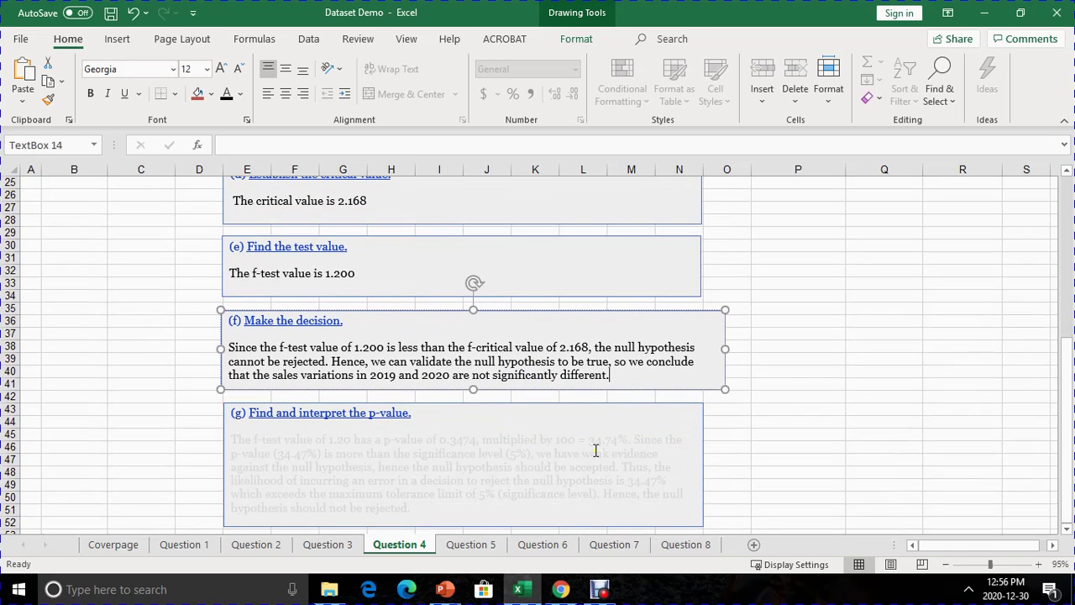
{"action": "left_click", "coordinate": [794, 408]}
{"action": "scroll", "coordinate": [807, 370], "scroll_direction": "up", "scroll_amount": 4}
{"action": "scroll", "coordinate": [811, 340], "scroll_direction": "up", "scroll_amount": 2}
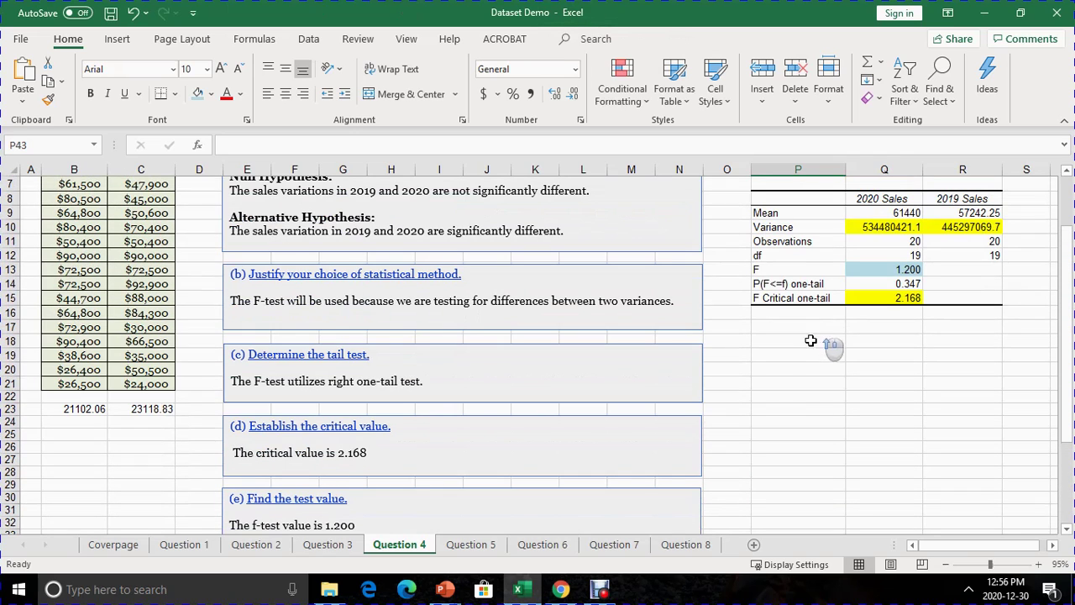
Check the full p-value in Q14 and make the faint part (g) paragraph dark
{"action": "left_click", "coordinate": [875, 282]}
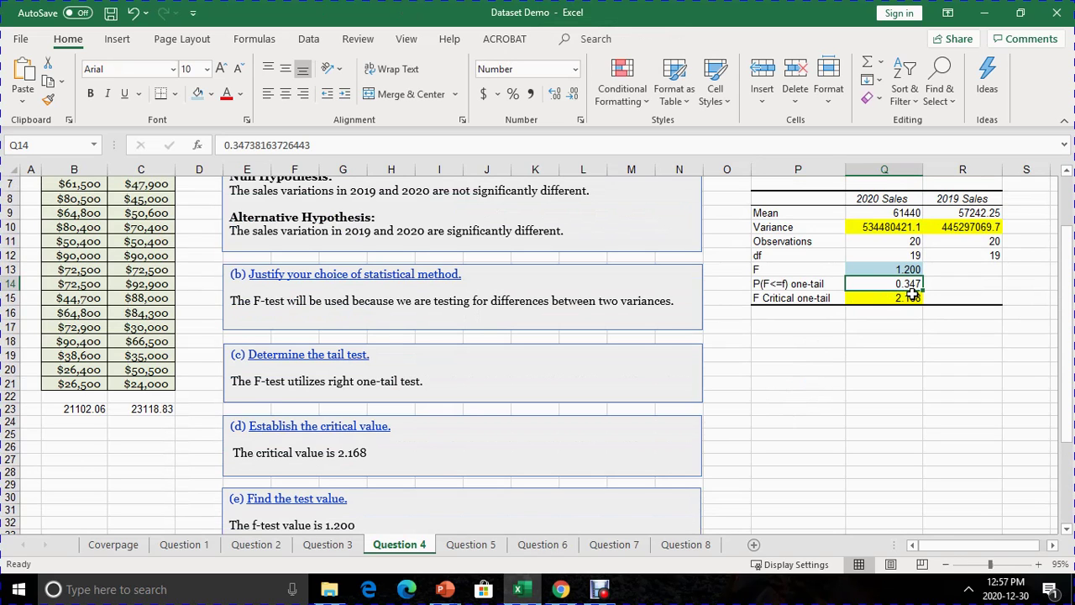
{"action": "scroll", "coordinate": [902, 295], "scroll_direction": "down", "scroll_amount": 1}
{"action": "scroll", "coordinate": [903, 296], "scroll_direction": "up", "scroll_amount": 1}
{"action": "scroll", "coordinate": [882, 301], "scroll_direction": "down", "scroll_amount": 8}
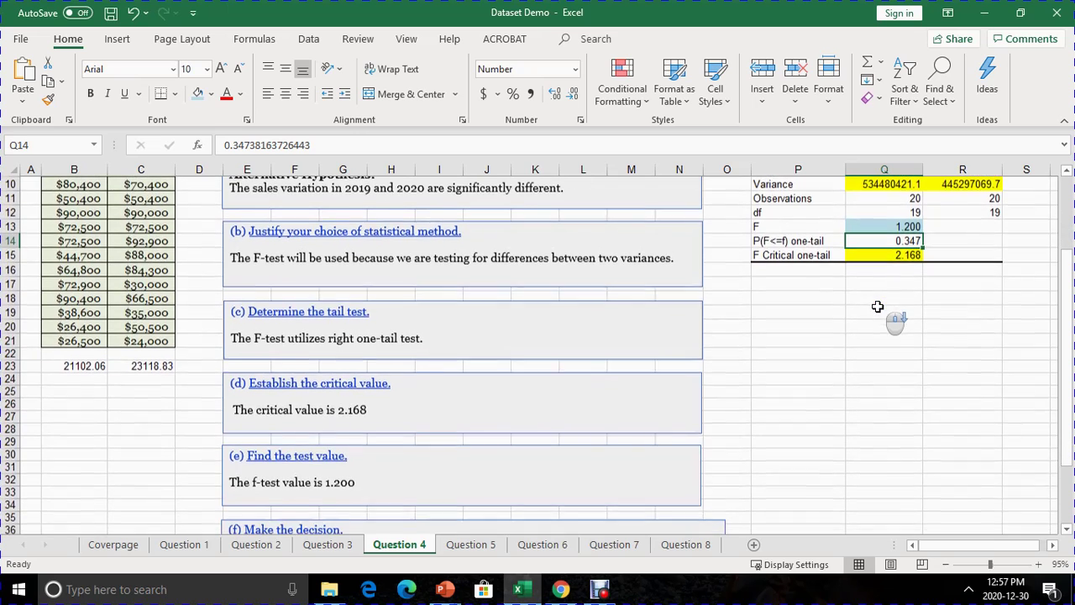
{"action": "scroll", "coordinate": [581, 413], "scroll_direction": "down", "scroll_amount": 1}
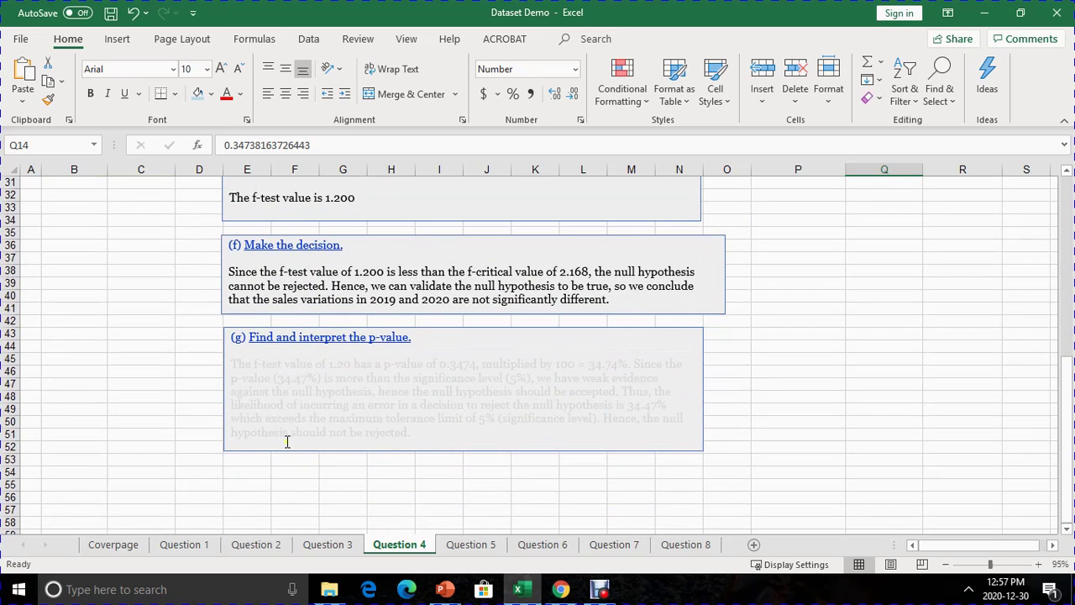
{"action": "mouse_move", "coordinate": [232, 368]}
{"action": "left_mouse_down"}
{"action": "mouse_move", "coordinate": [387, 384]}
{"action": "mouse_move", "coordinate": [446, 427]}
{"action": "left_mouse_up"}
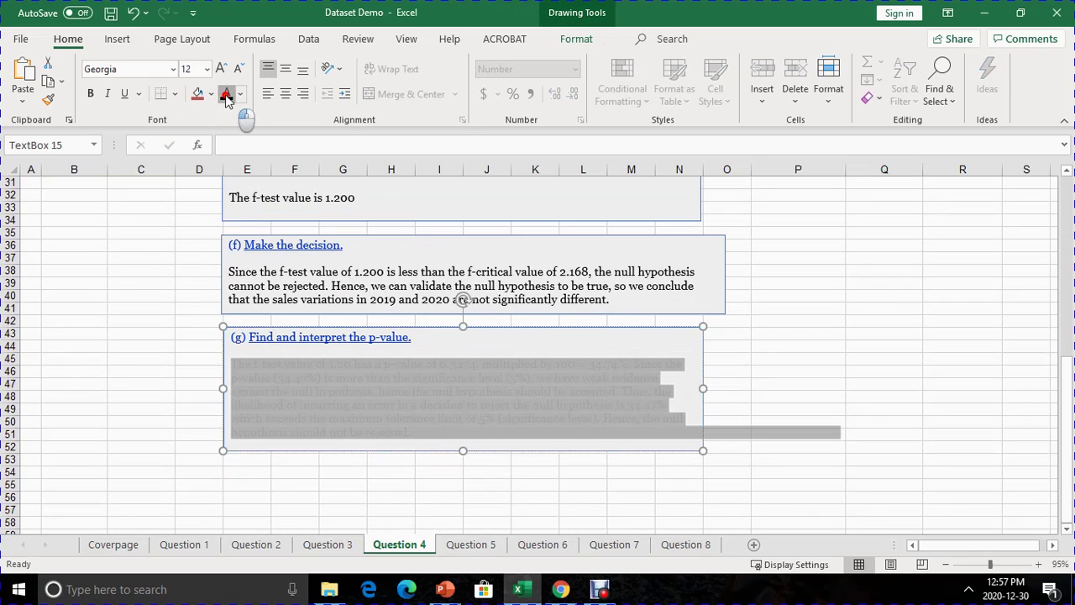
{"action": "left_click", "coordinate": [226, 93]}
{"action": "left_click", "coordinate": [343, 405]}
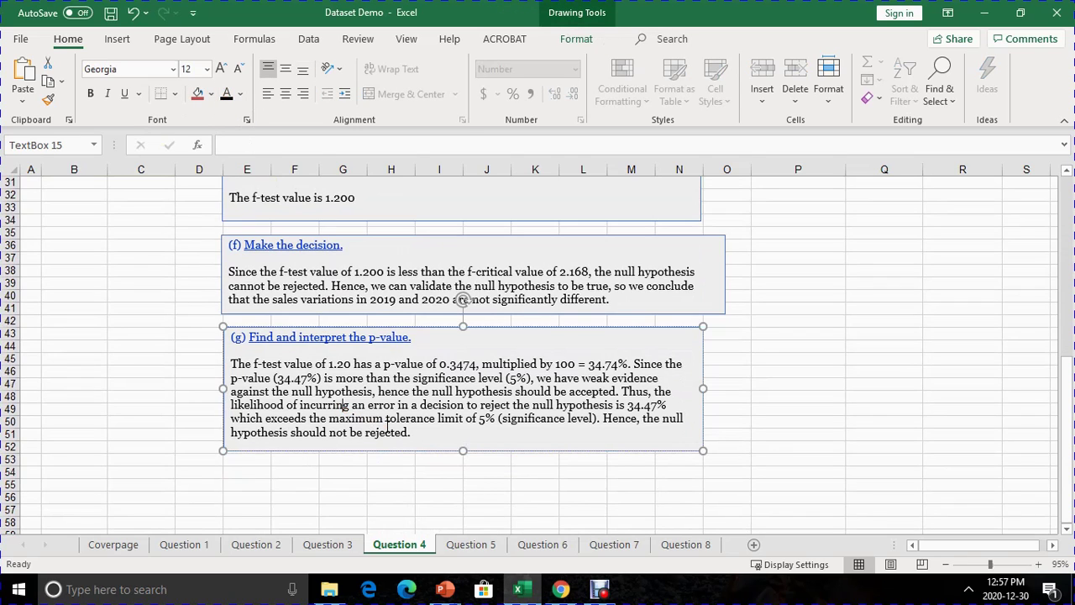
Correct the f-test value in part (g) from 1.20 to 1.200
{"action": "left_click", "coordinate": [353, 364]}
{"action": "type", "text": "0"}
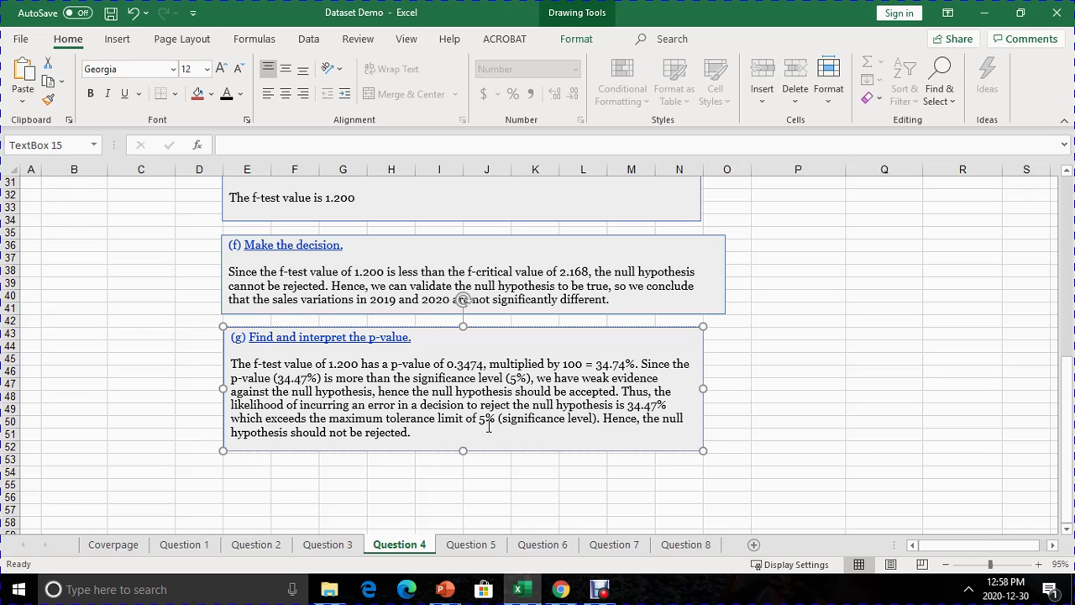
{"action": "scroll", "coordinate": [504, 437], "scroll_direction": "up", "scroll_amount": 8}
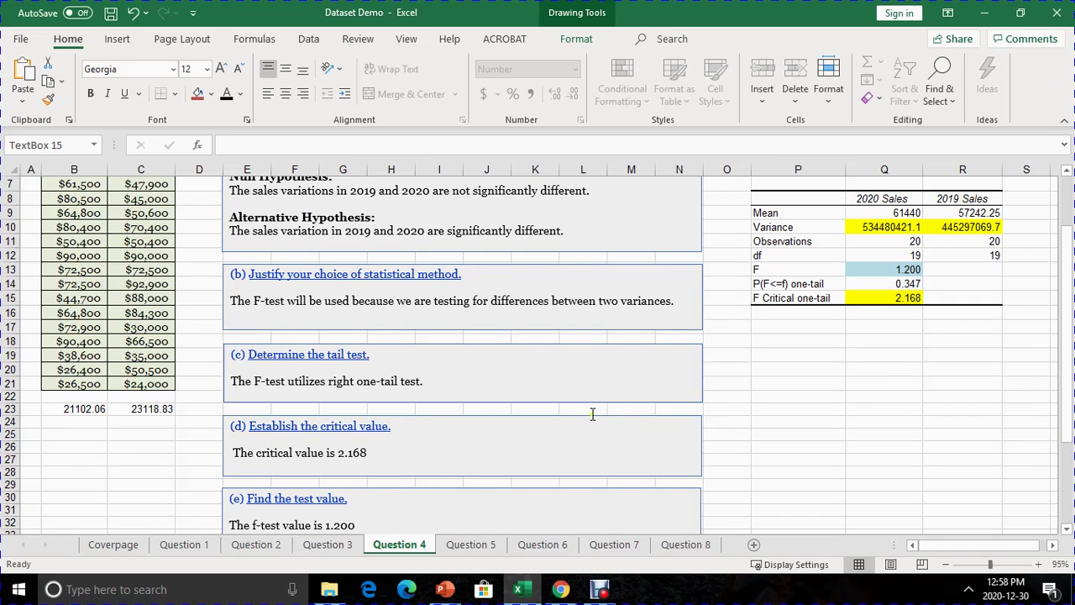
{"action": "scroll", "coordinate": [593, 413], "scroll_direction": "up", "scroll_amount": 2}
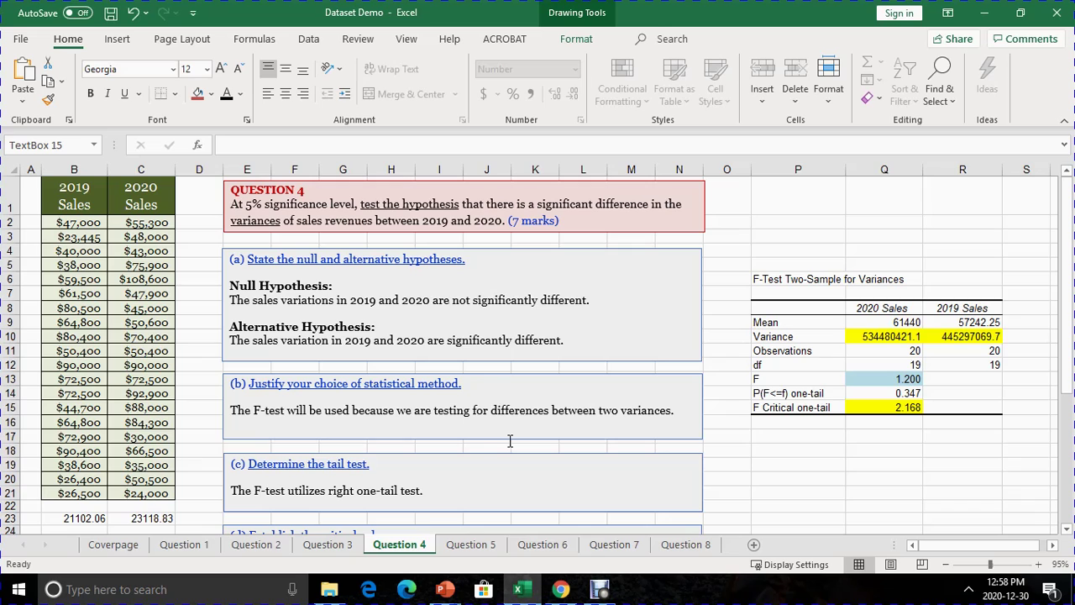
{"action": "scroll", "coordinate": [510, 442], "scroll_direction": "down", "scroll_amount": 10}
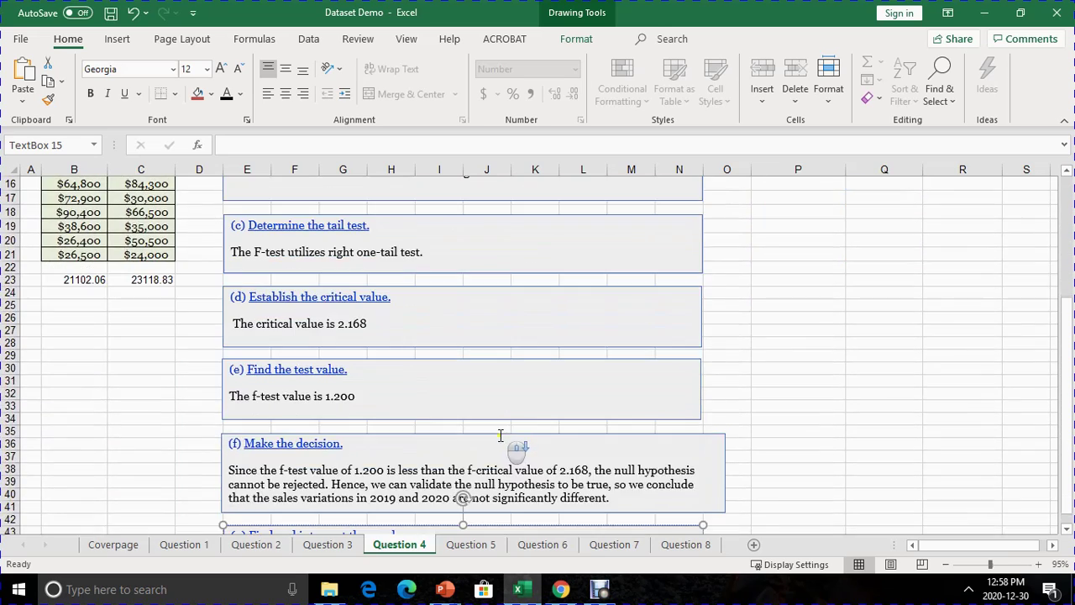
{"action": "left_click", "coordinate": [728, 393]}
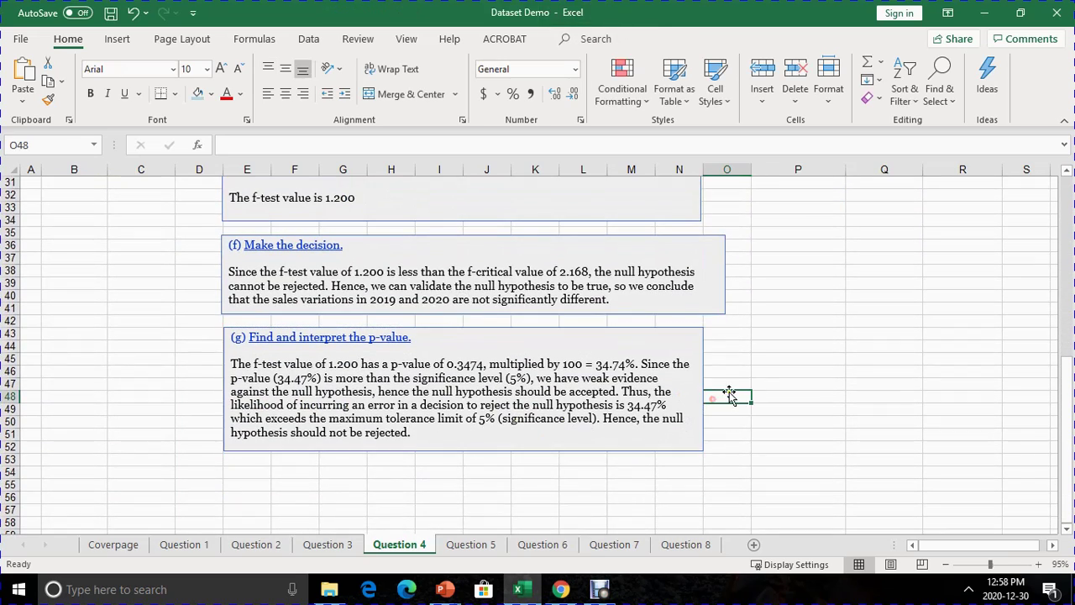
{"action": "scroll", "coordinate": [731, 393], "scroll_direction": "up", "scroll_amount": 2}
{"action": "scroll", "coordinate": [731, 393], "scroll_direction": "down", "scroll_amount": 1}
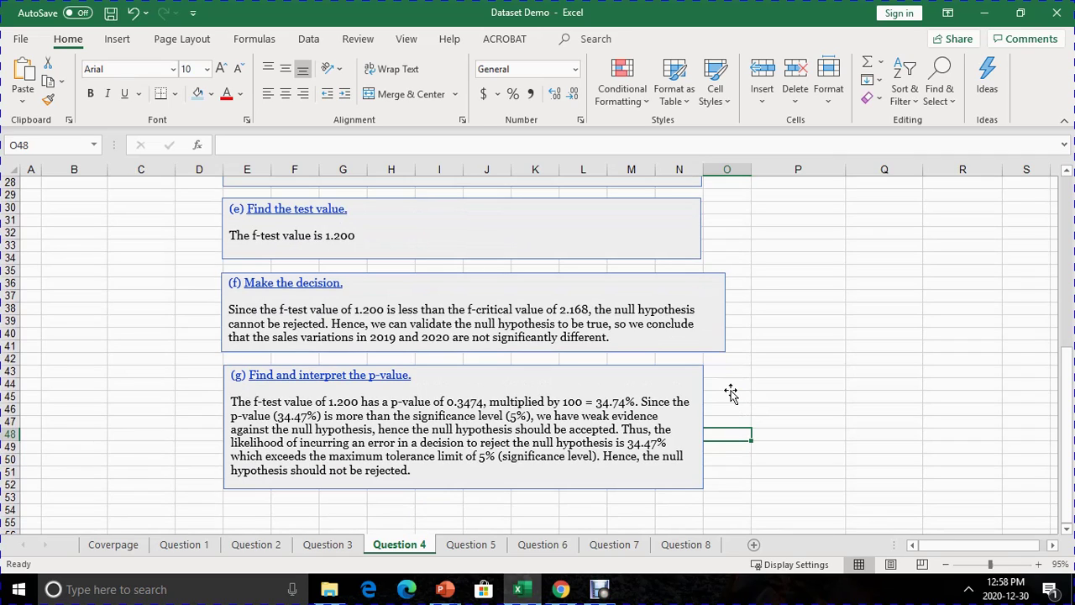
{"action": "left_click", "coordinate": [603, 460]}
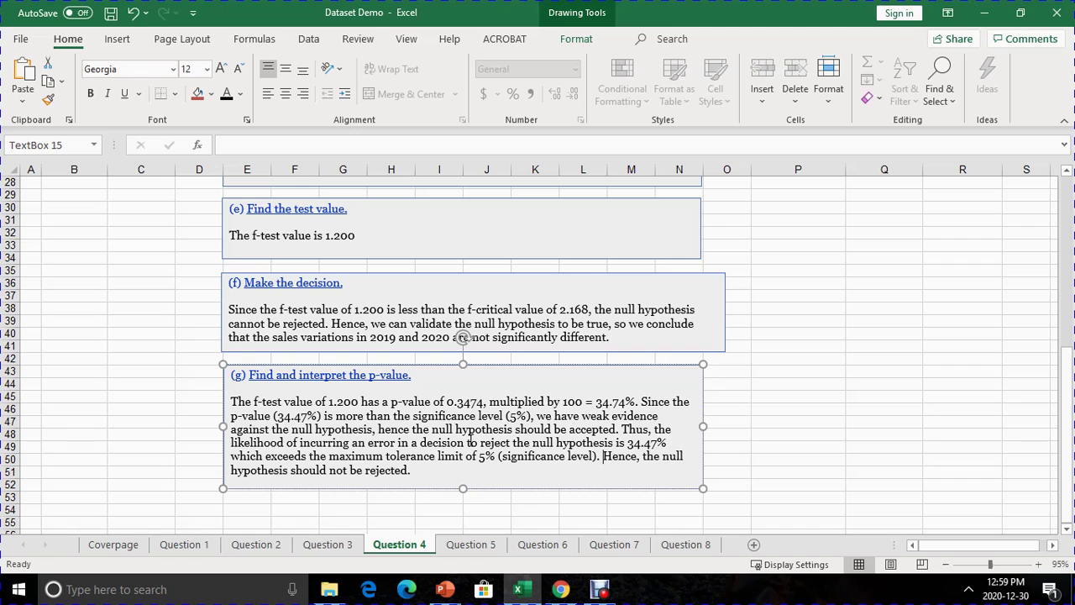
{"action": "scroll", "coordinate": [469, 438], "scroll_direction": "up", "scroll_amount": 9}
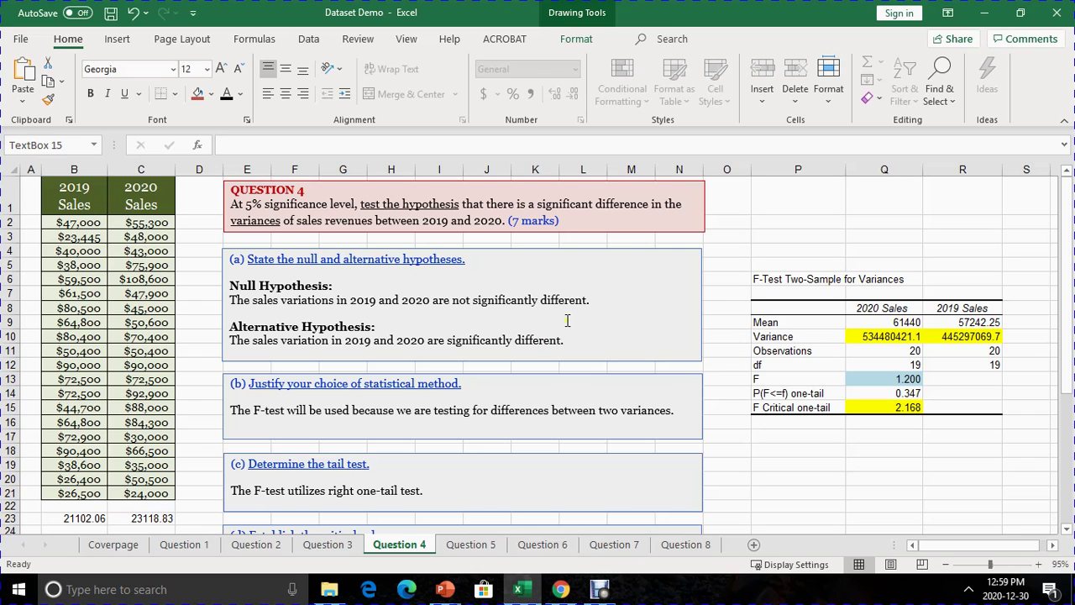
{"action": "left_click", "coordinate": [599, 590]}
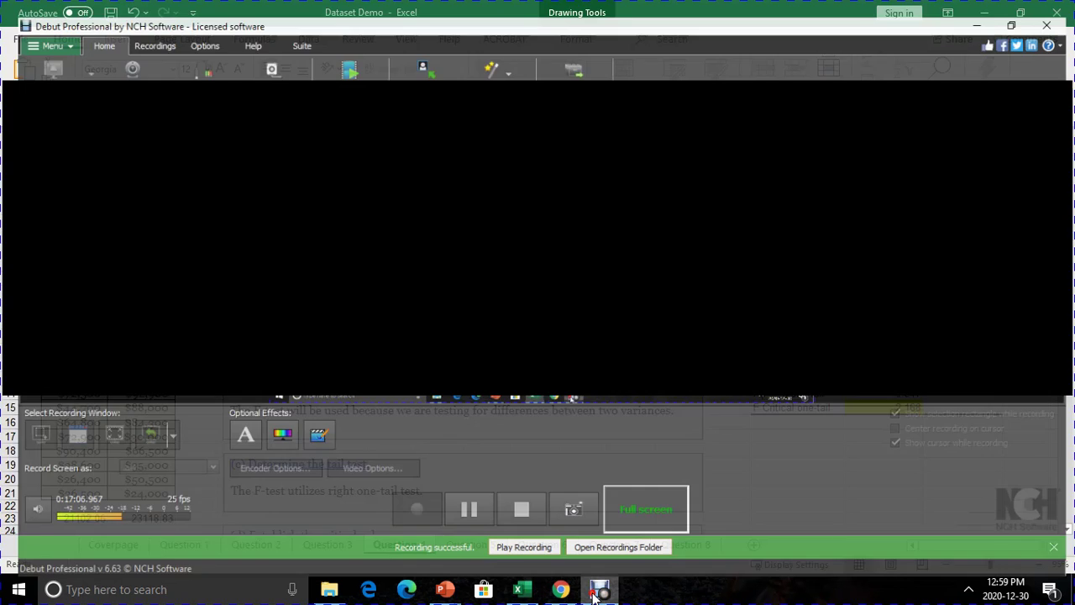